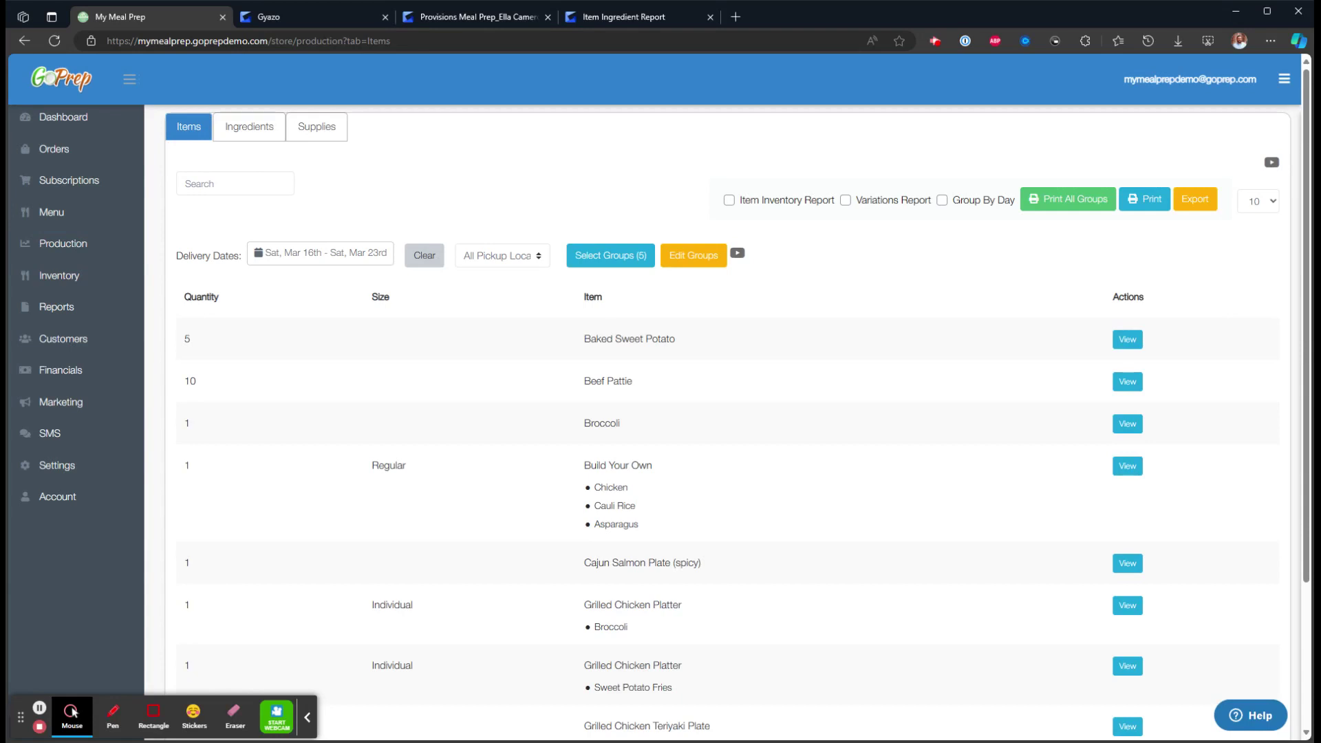
Step: Check the delivery date range options and preview the Item Production printout without saving it
click(325, 258)
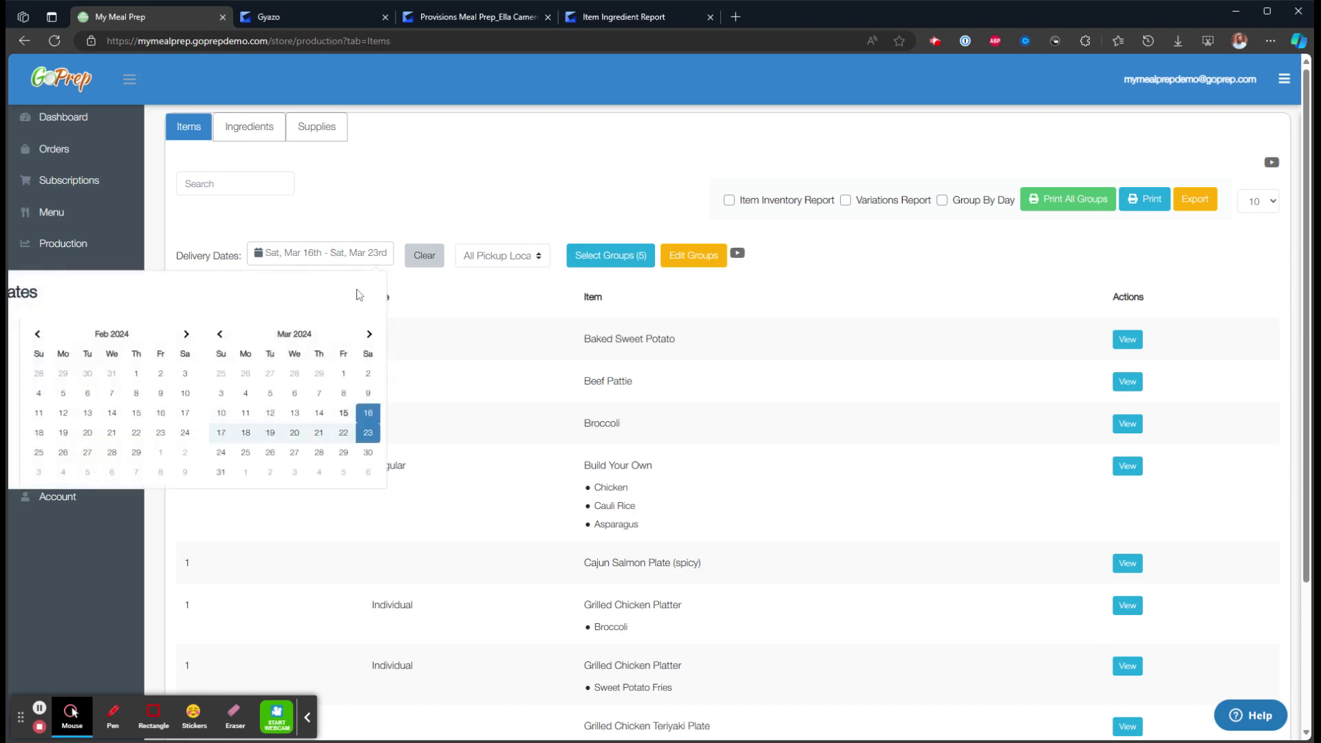
click(360, 199)
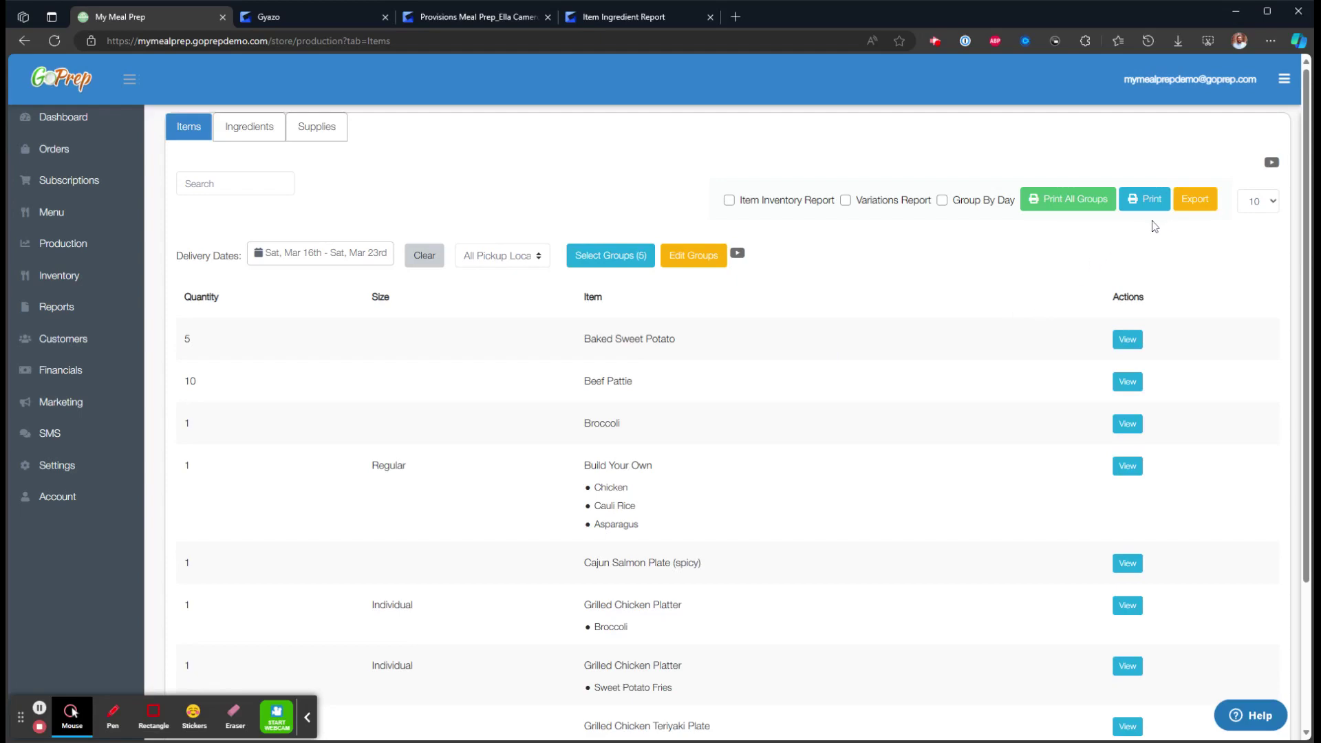
click(1195, 204)
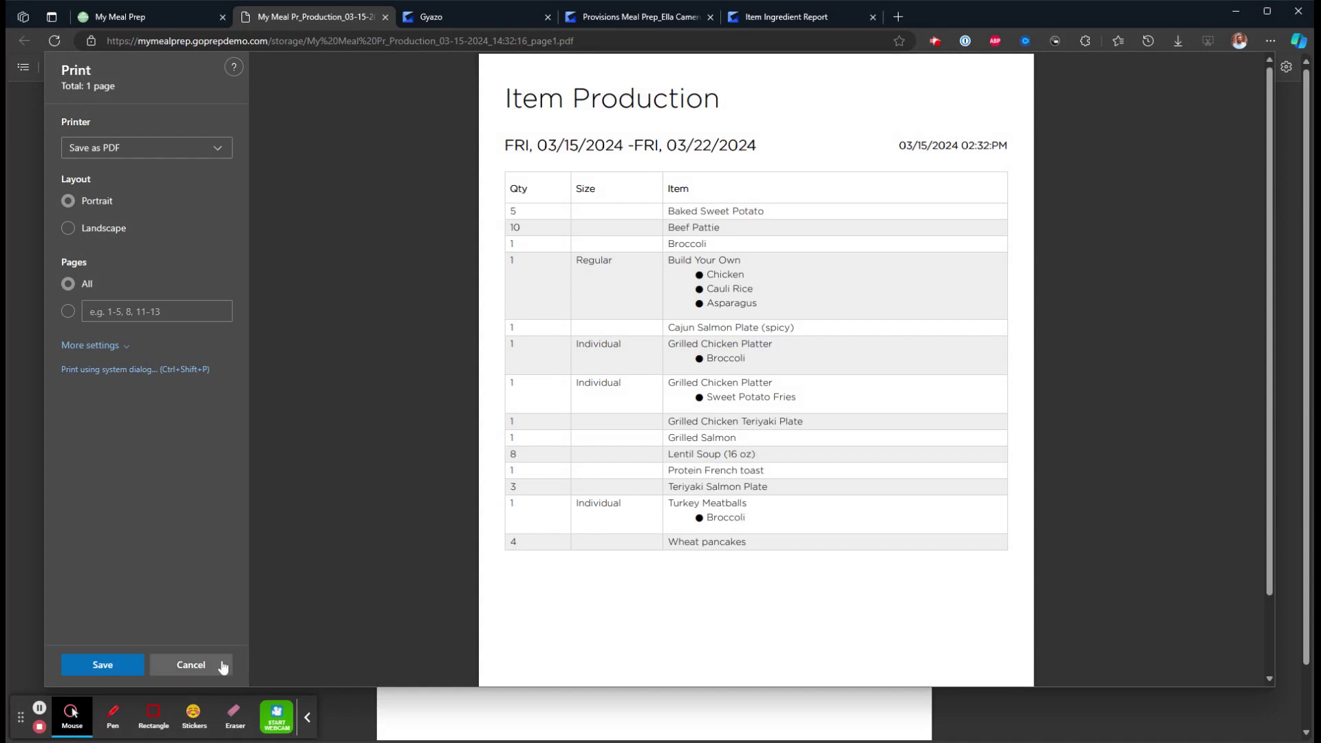
click(222, 666)
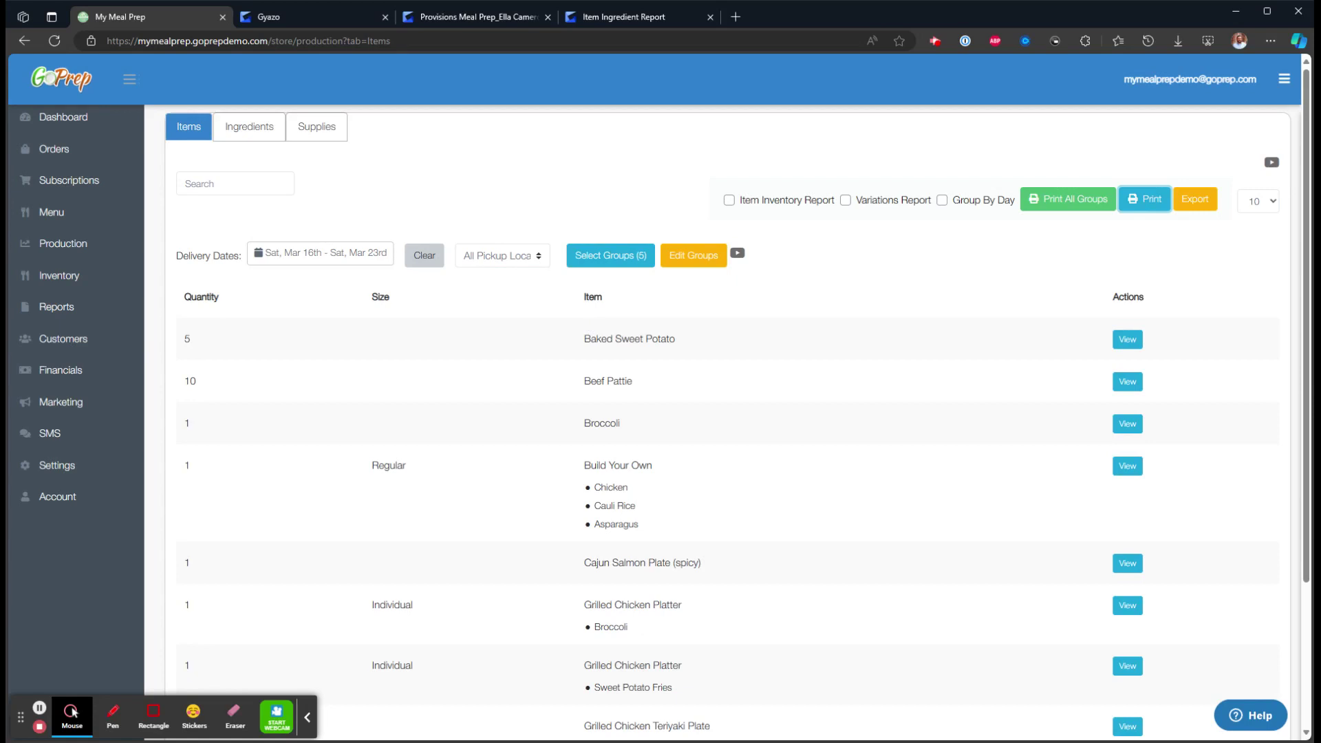
Step: Filter the production items to show only the first production group in the group list
click(606, 256)
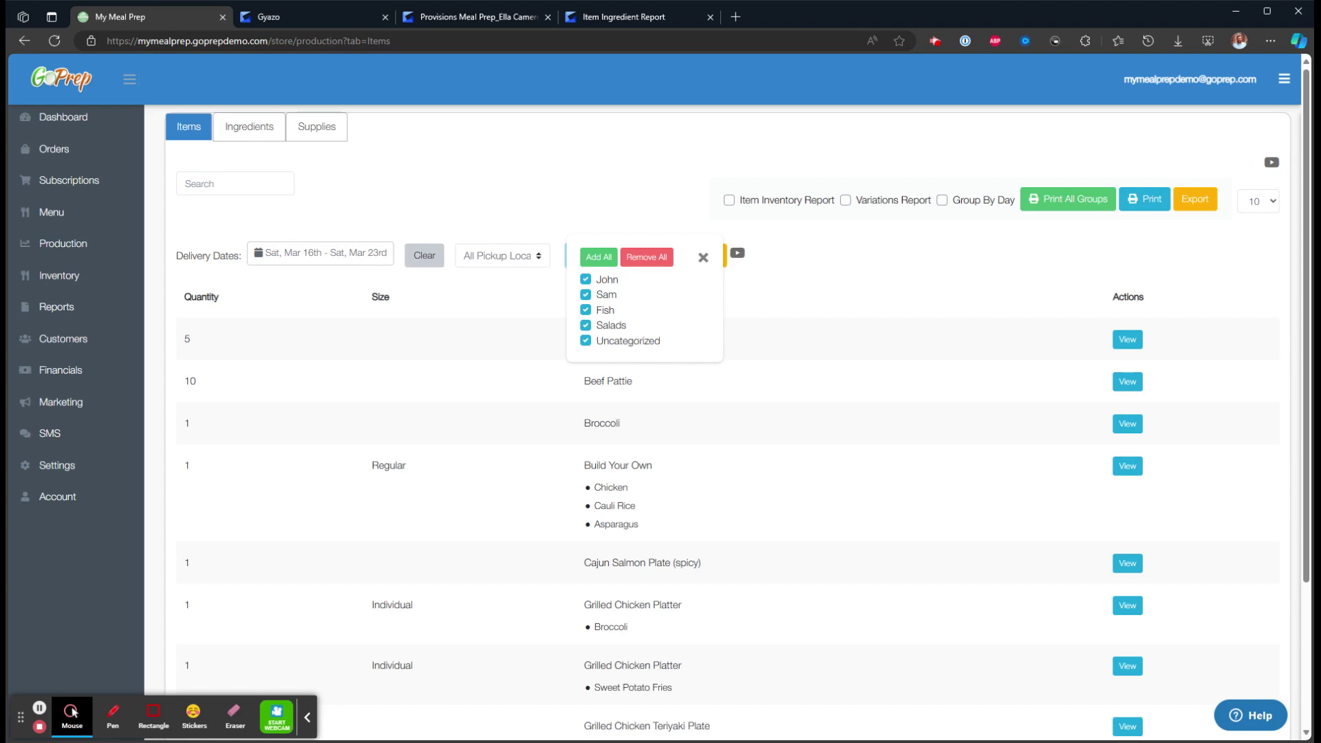
click(647, 260)
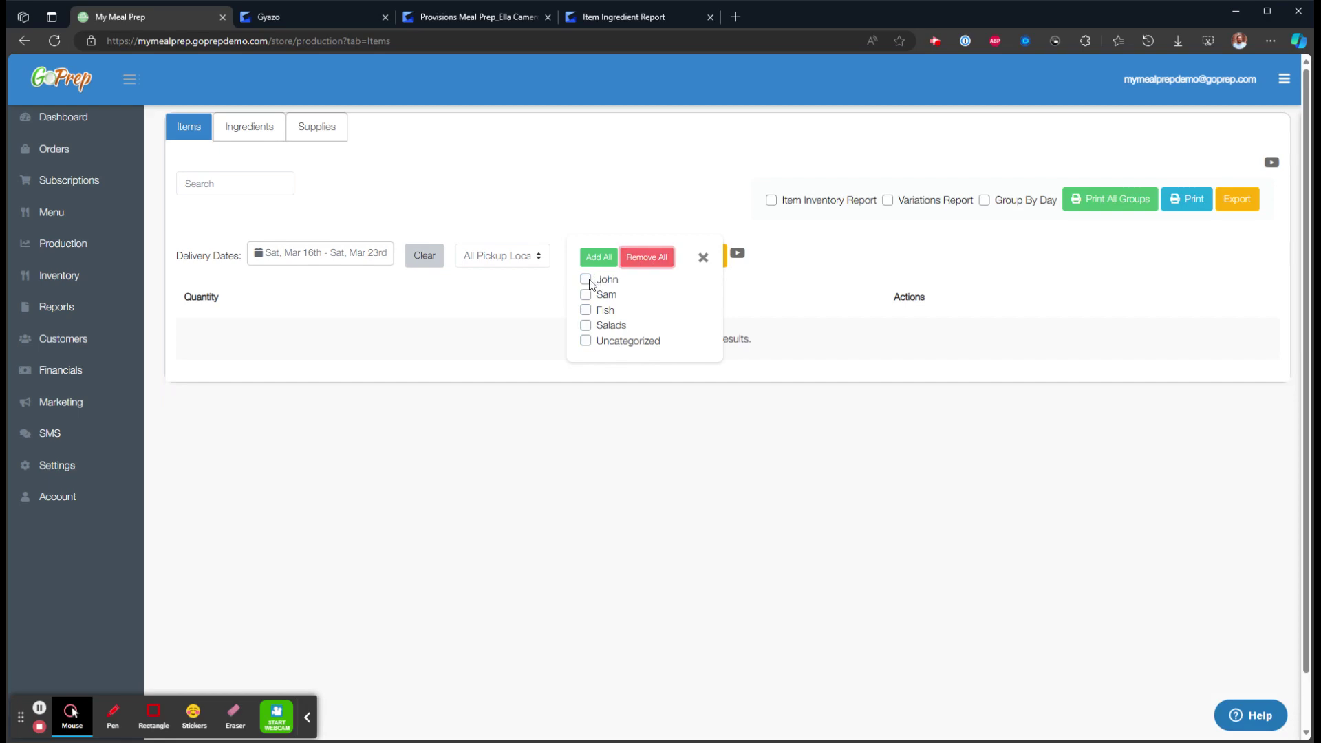
click(587, 279)
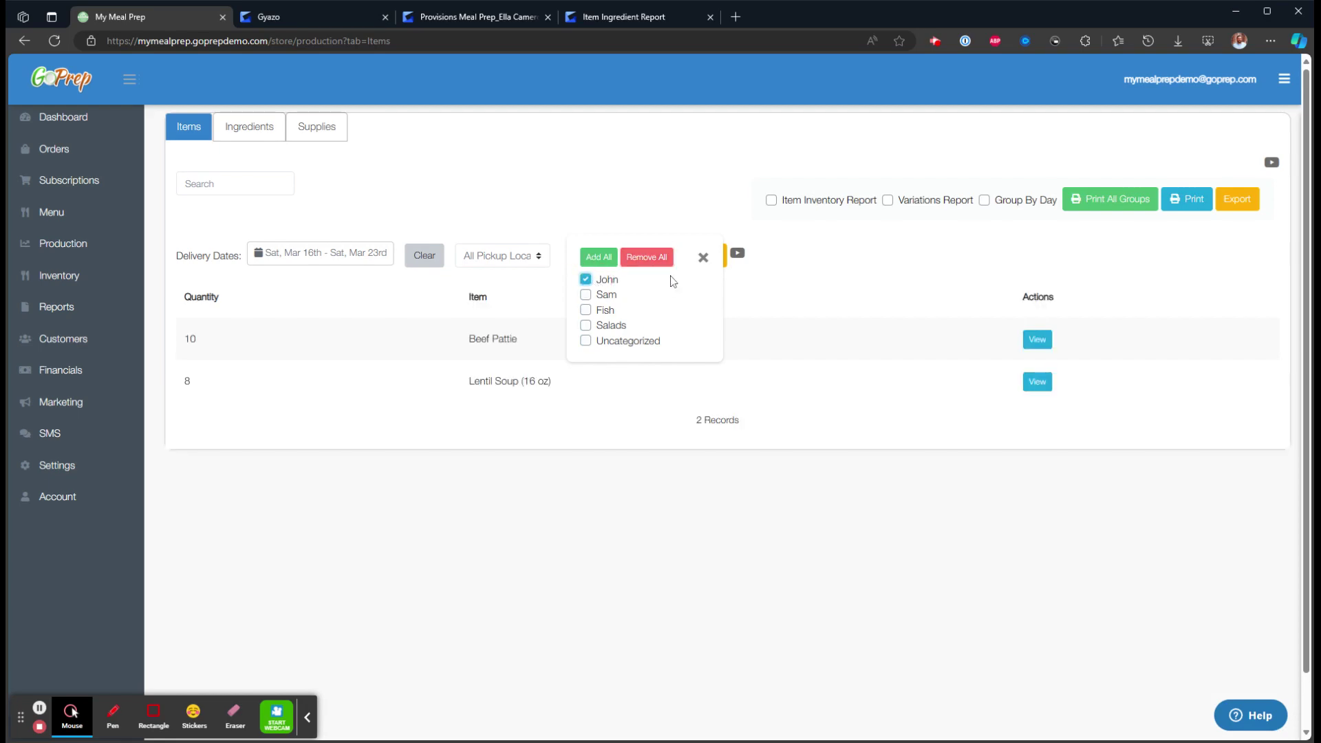
click(703, 258)
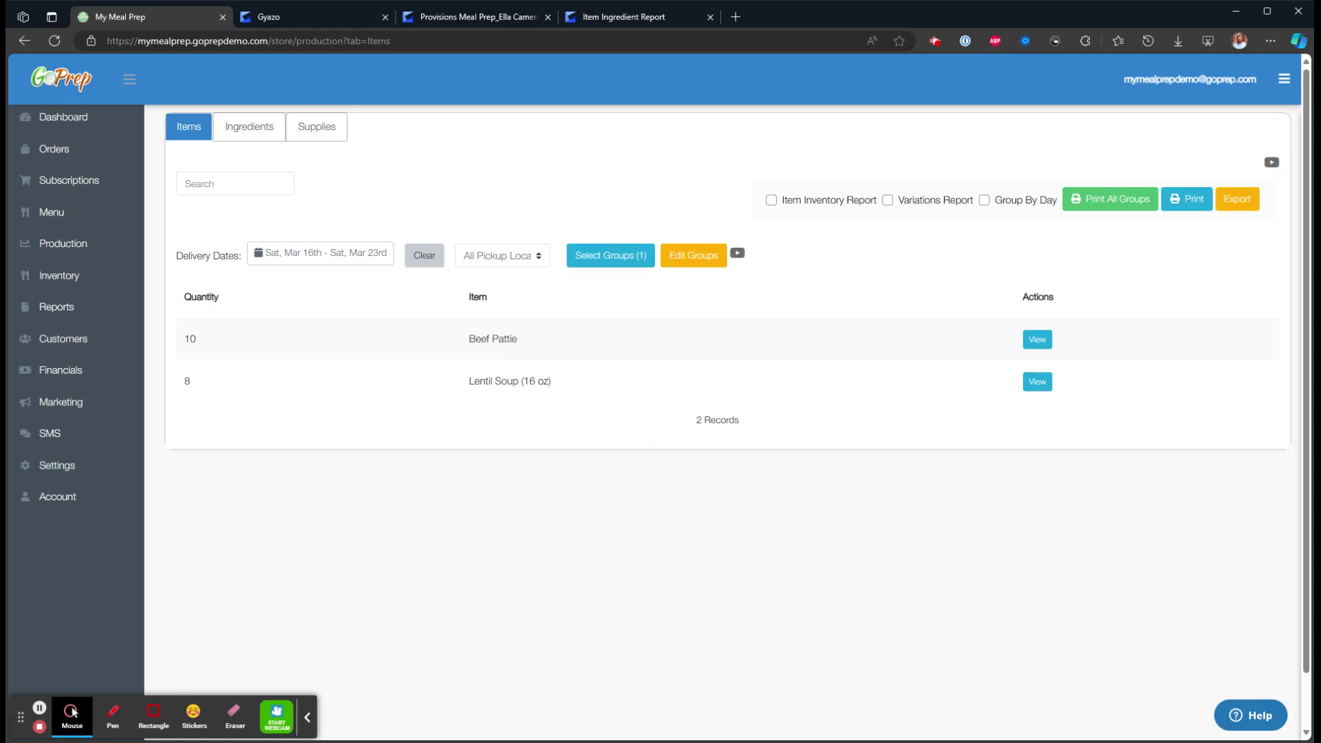
Step: Look over the ingredient quantities, conversions and units required for the selected delivery dates
click(267, 133)
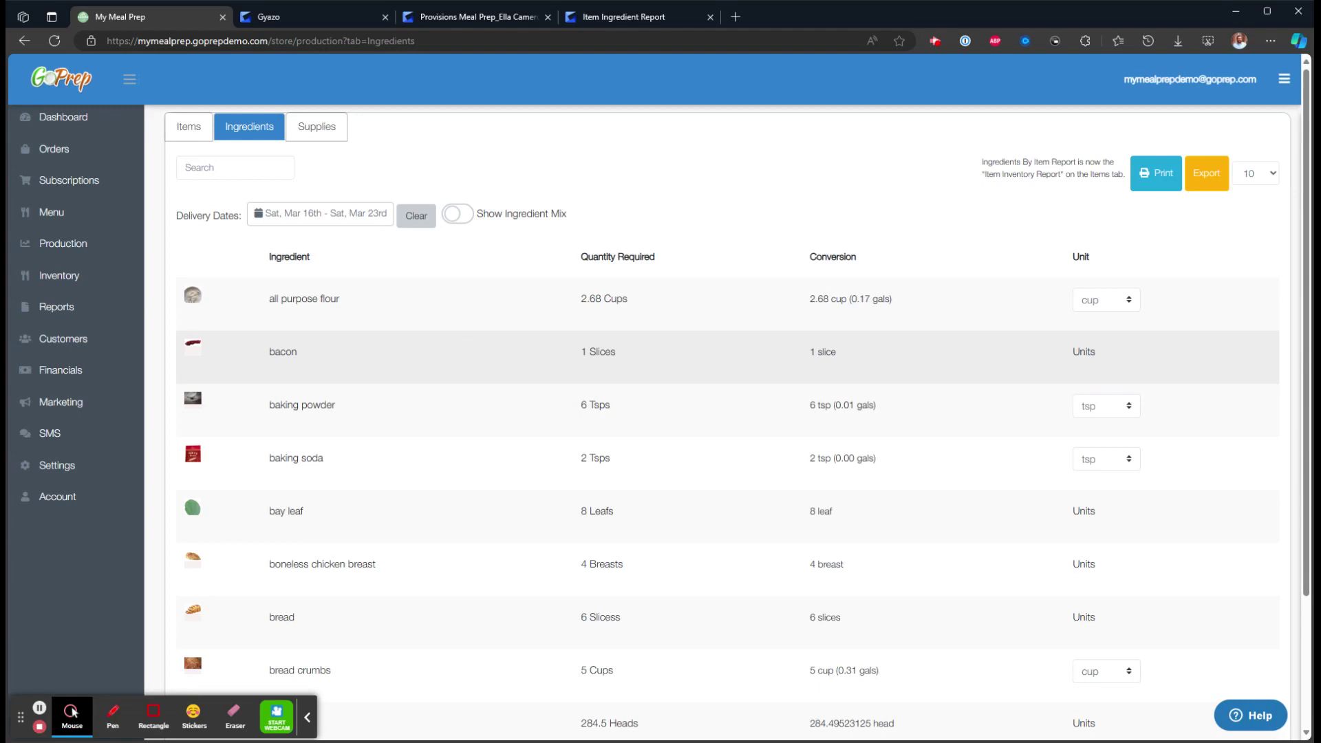
scroll(647, 371, down, 1)
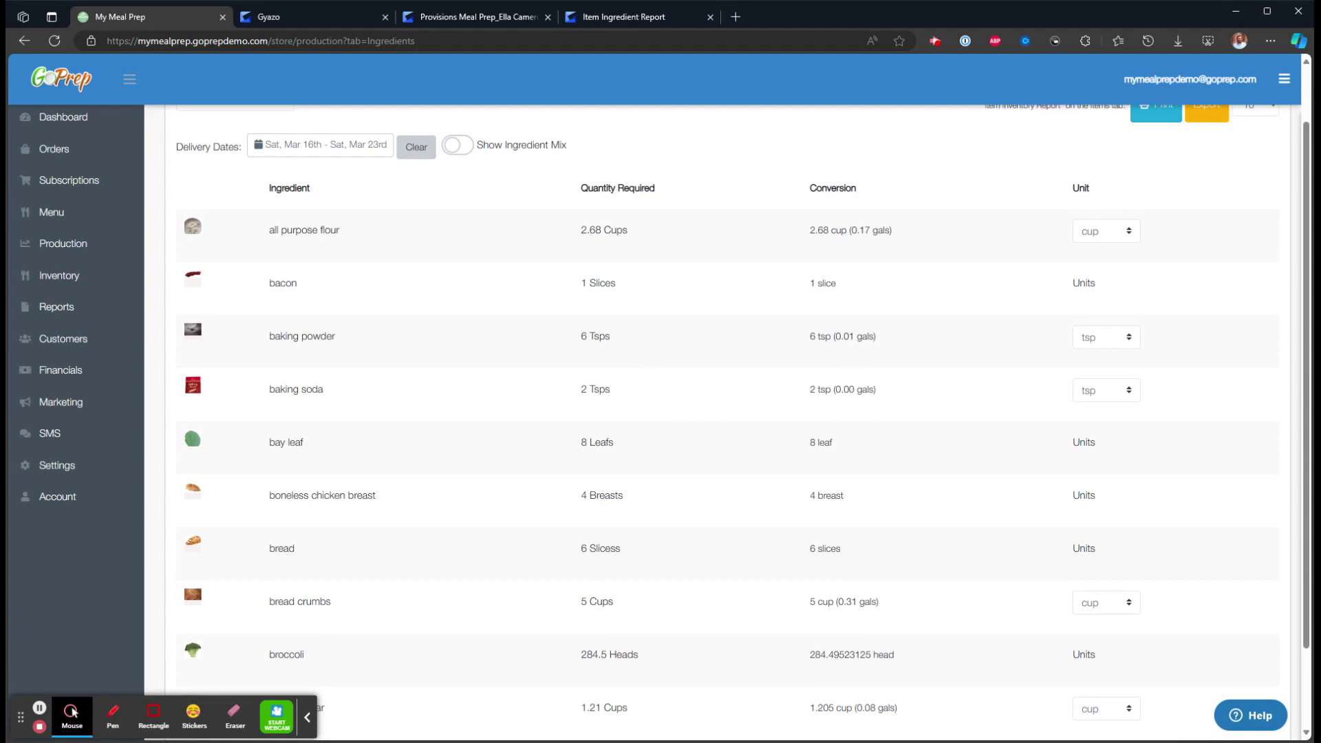
scroll(649, 372, down, 2)
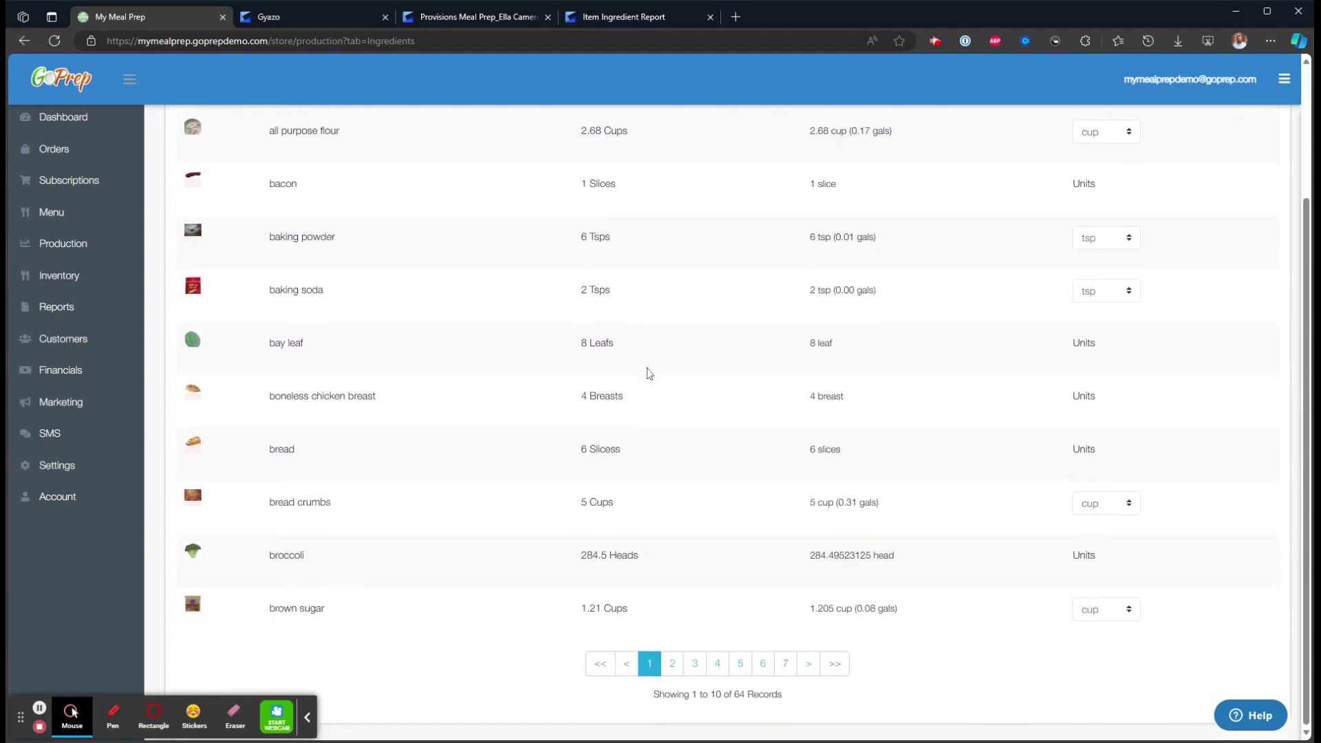
scroll(647, 372, up, 3)
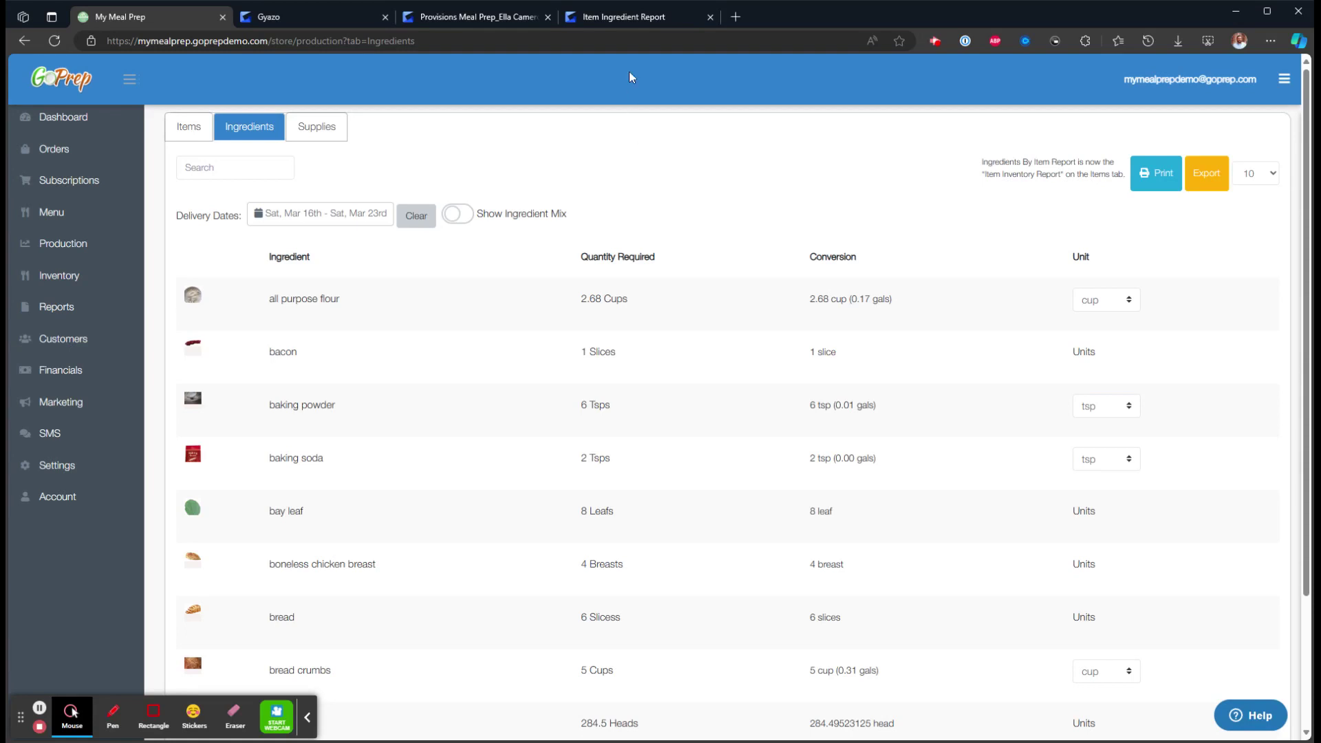
Step: Switch to the Item Ingredient Report capture in Gyazo and examine the enlarged Item Recipes table
click(622, 18)
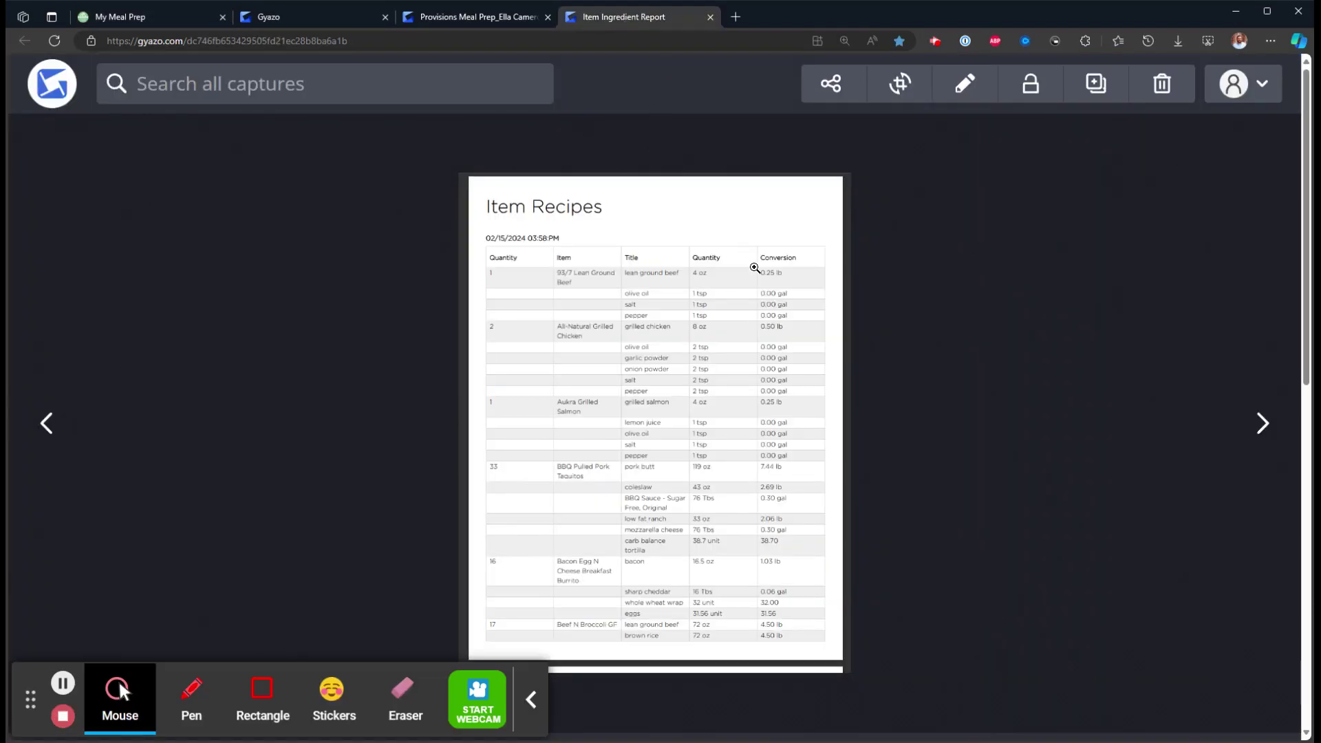
click(726, 278)
scroll(726, 277, down, 5)
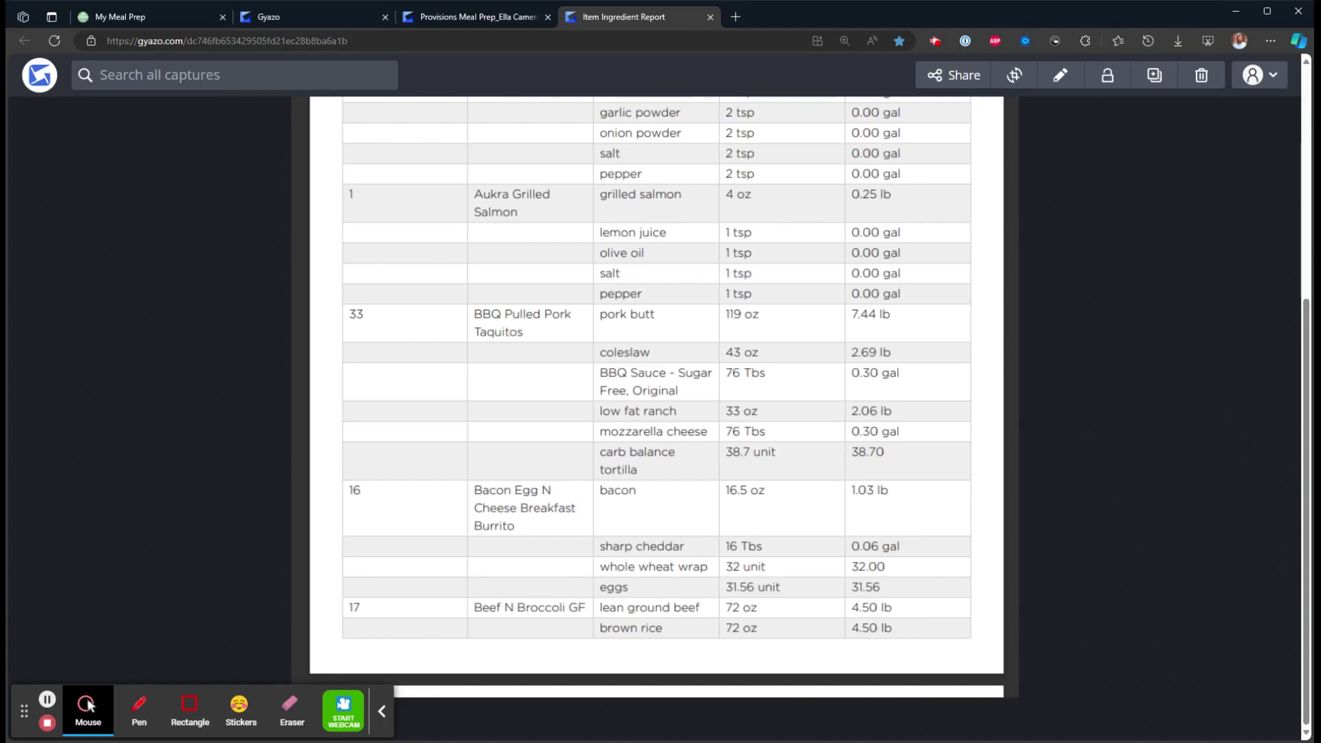
Step: Return to GoPrep and view the required quantity of Meal Containers in the production supplies
key(ctrl+1)
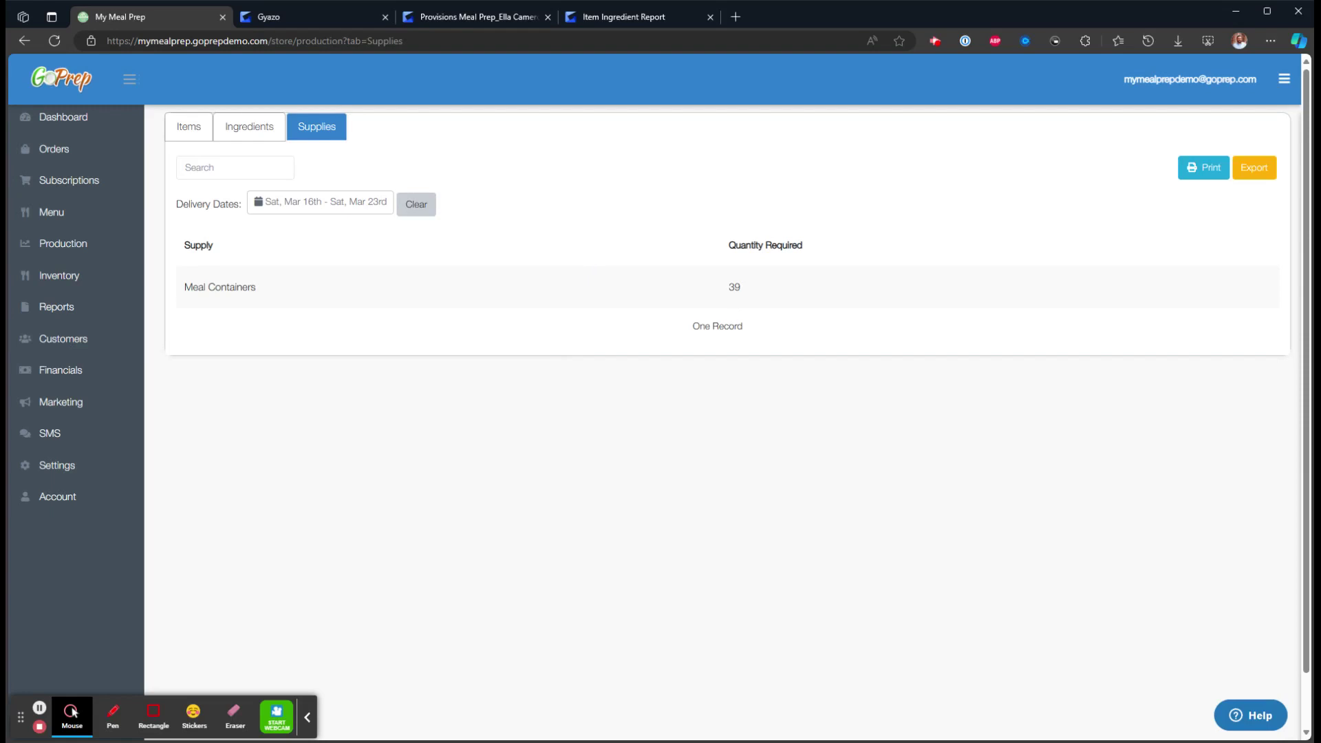
drag(261, 288, 184, 287)
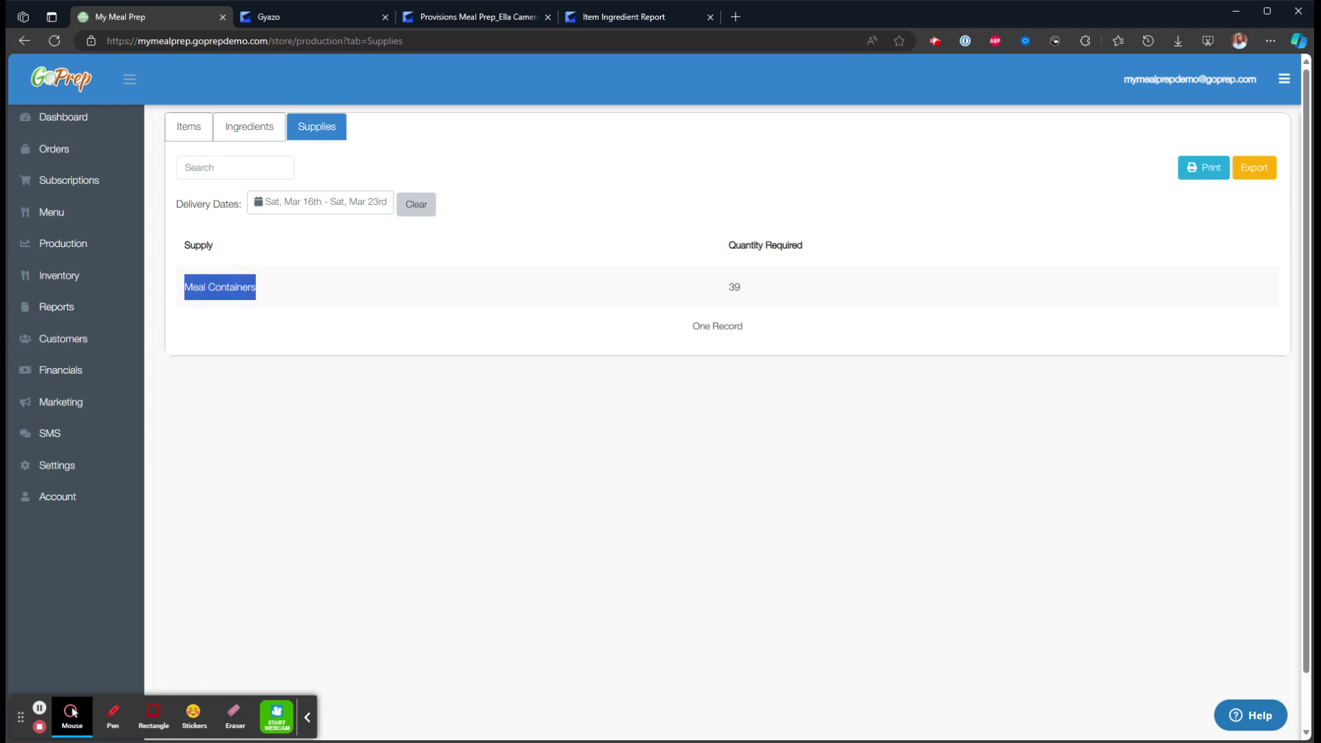
click(517, 386)
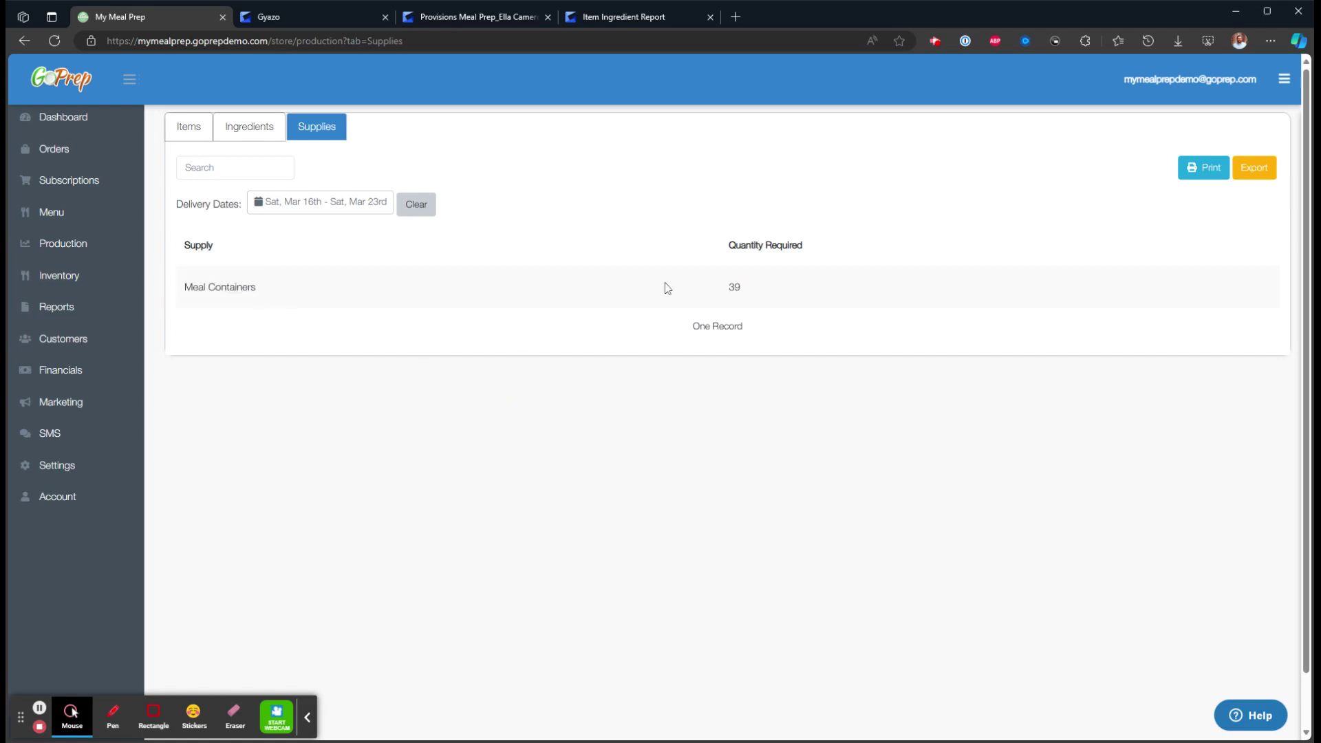
drag(707, 288, 746, 289)
click(732, 427)
Step: Open the reports overview and look over the popular kitchen and order preparation reports
click(106, 309)
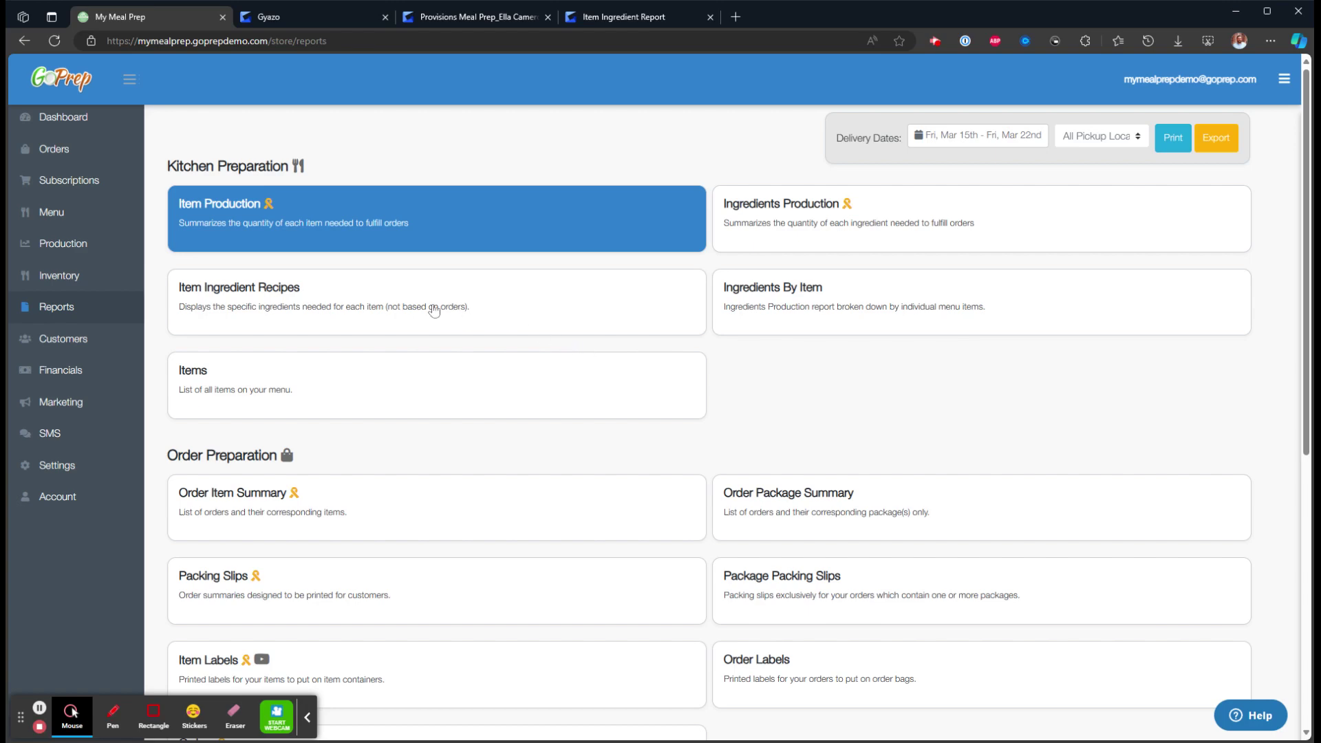
mouse_move(271, 208)
scroll(358, 370, down, 2)
mouse_move(298, 363)
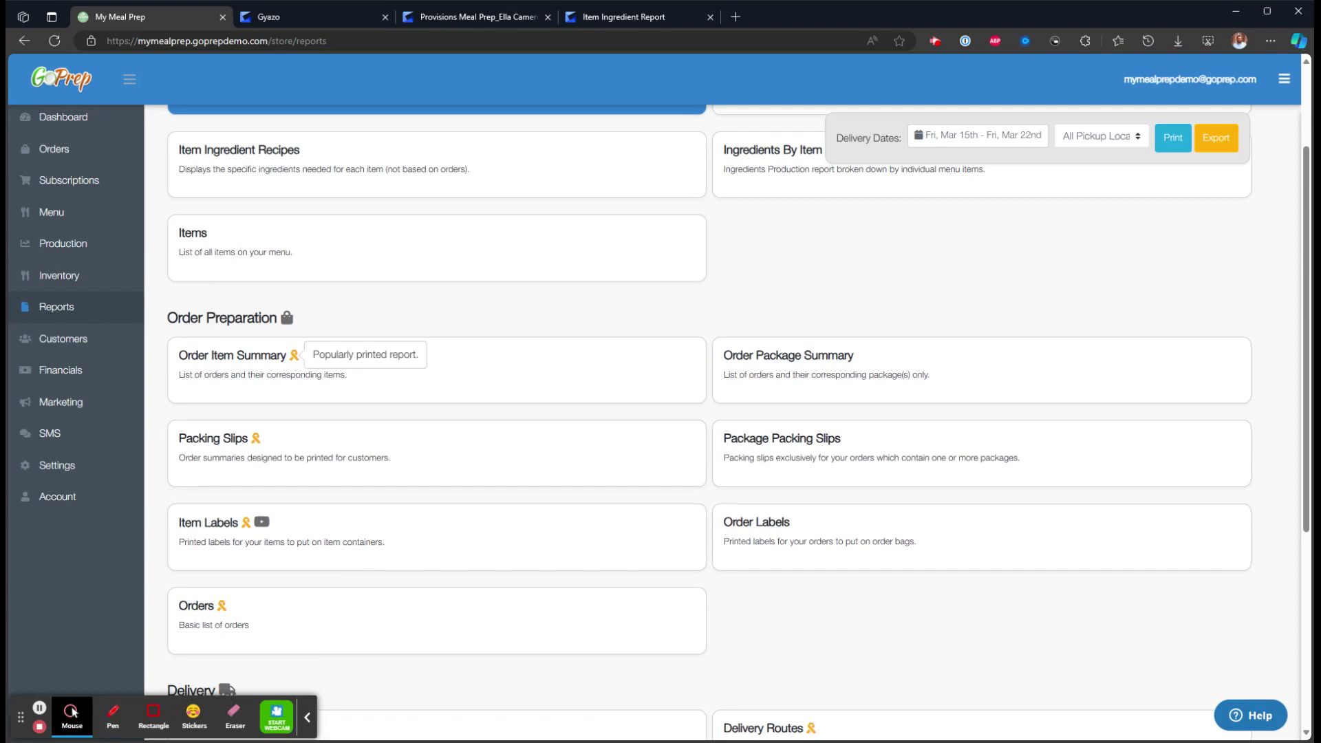
Step: Switch to the Provisions Meal Prep packing slip in Gyazo and examine its items, sides, totals and heating instructions enlarged
click(471, 18)
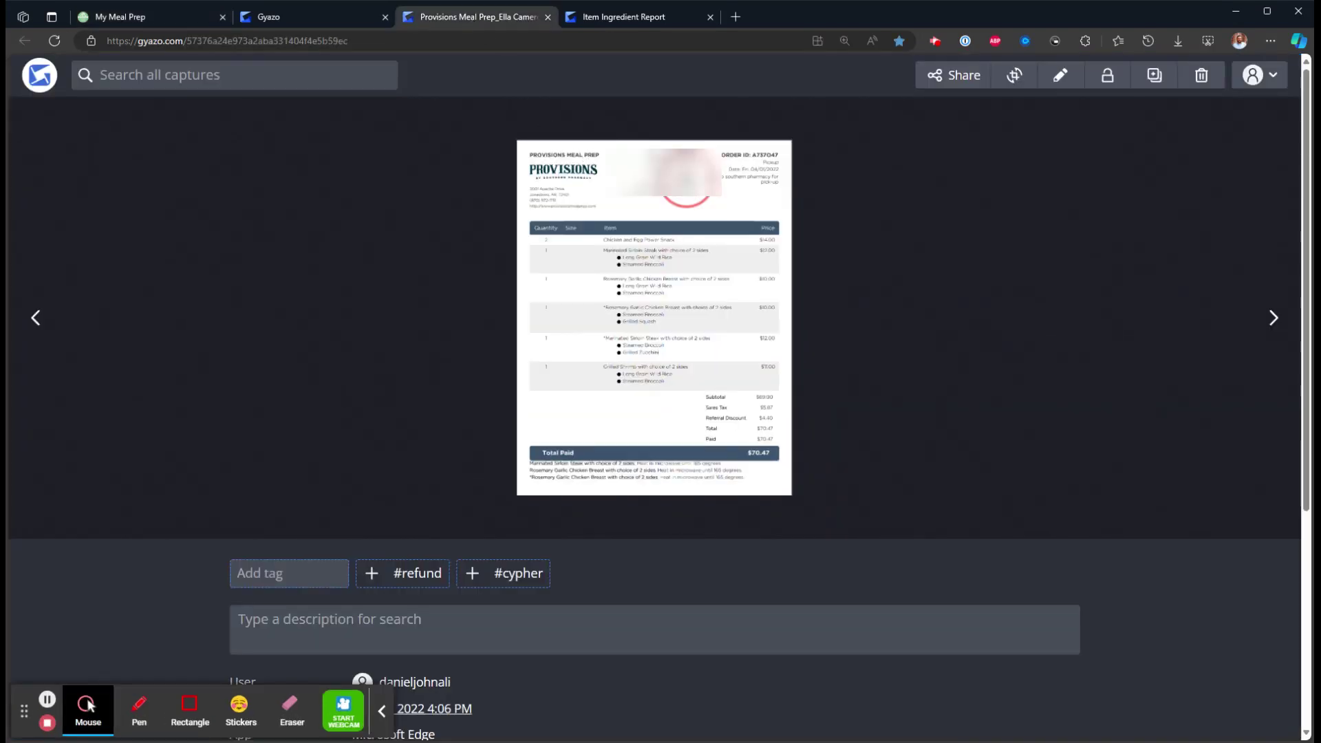
click(686, 179)
scroll(682, 203, down, 1)
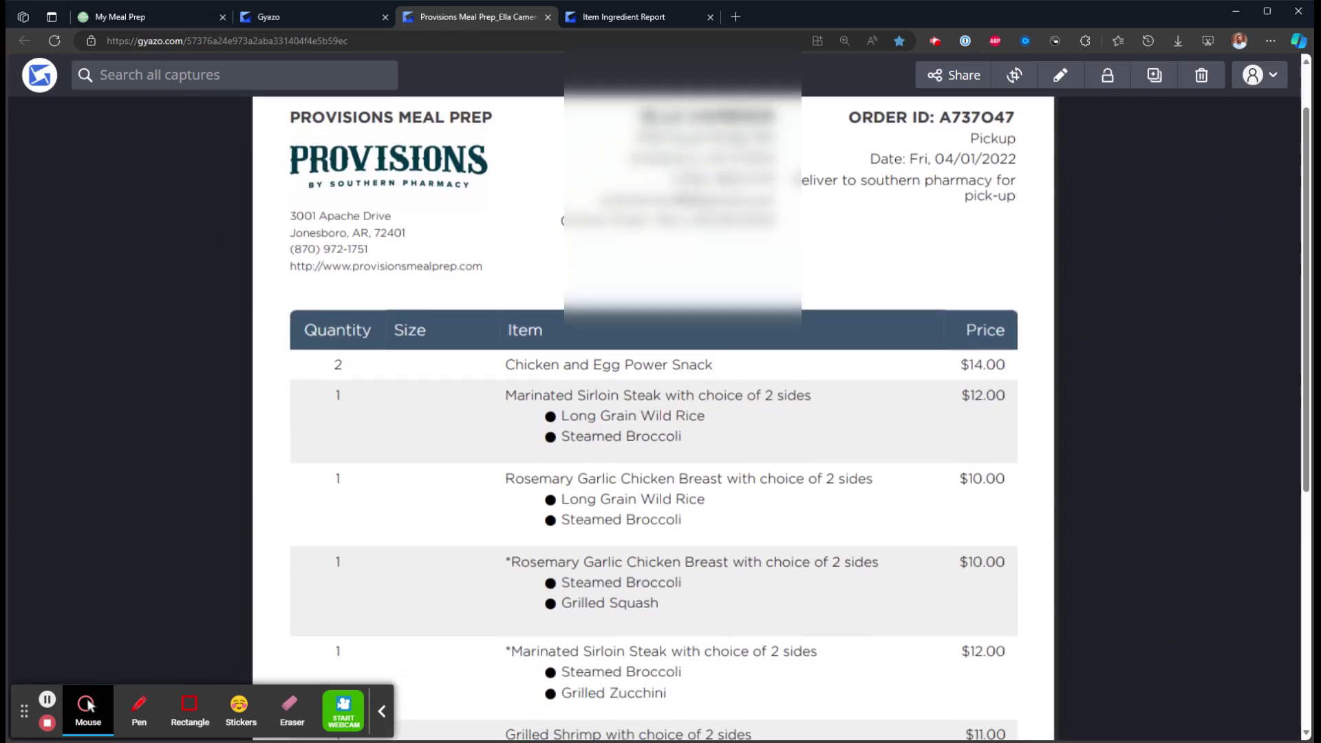
scroll(587, 255, down, 3)
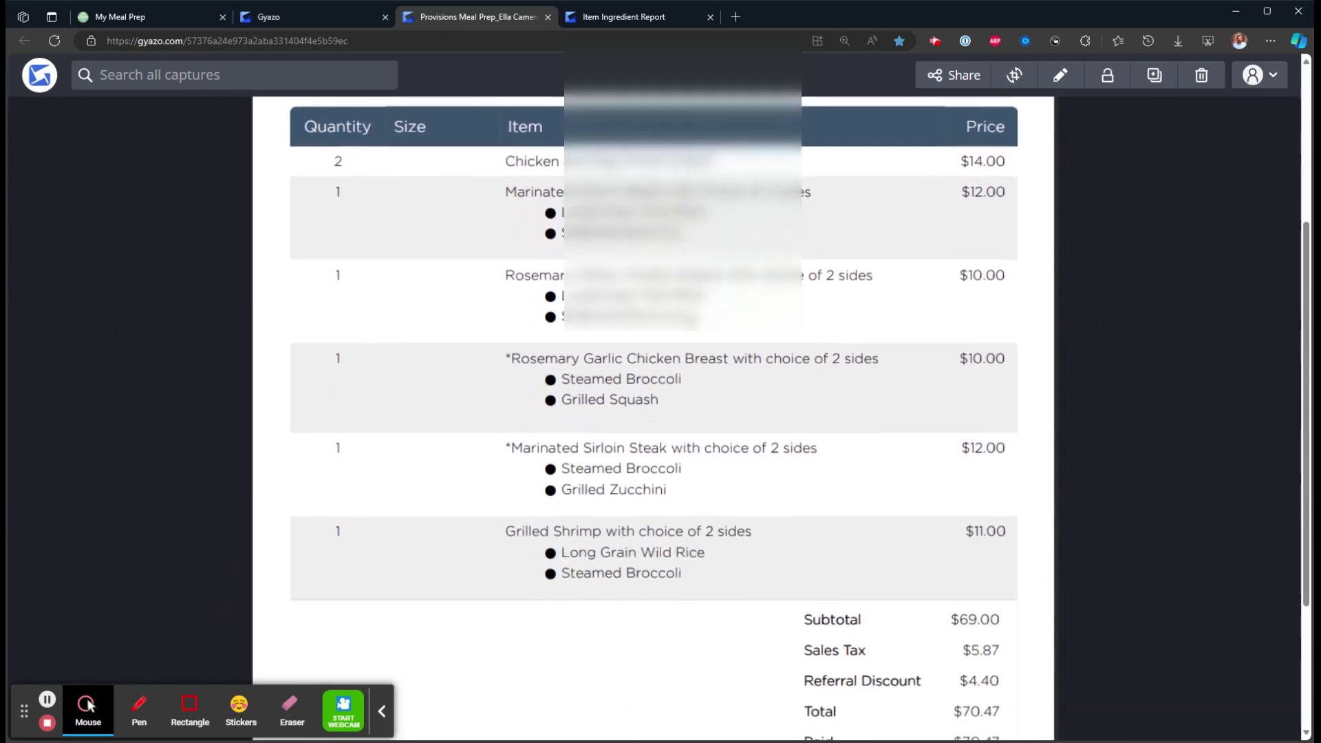
scroll(709, 260, down, 3)
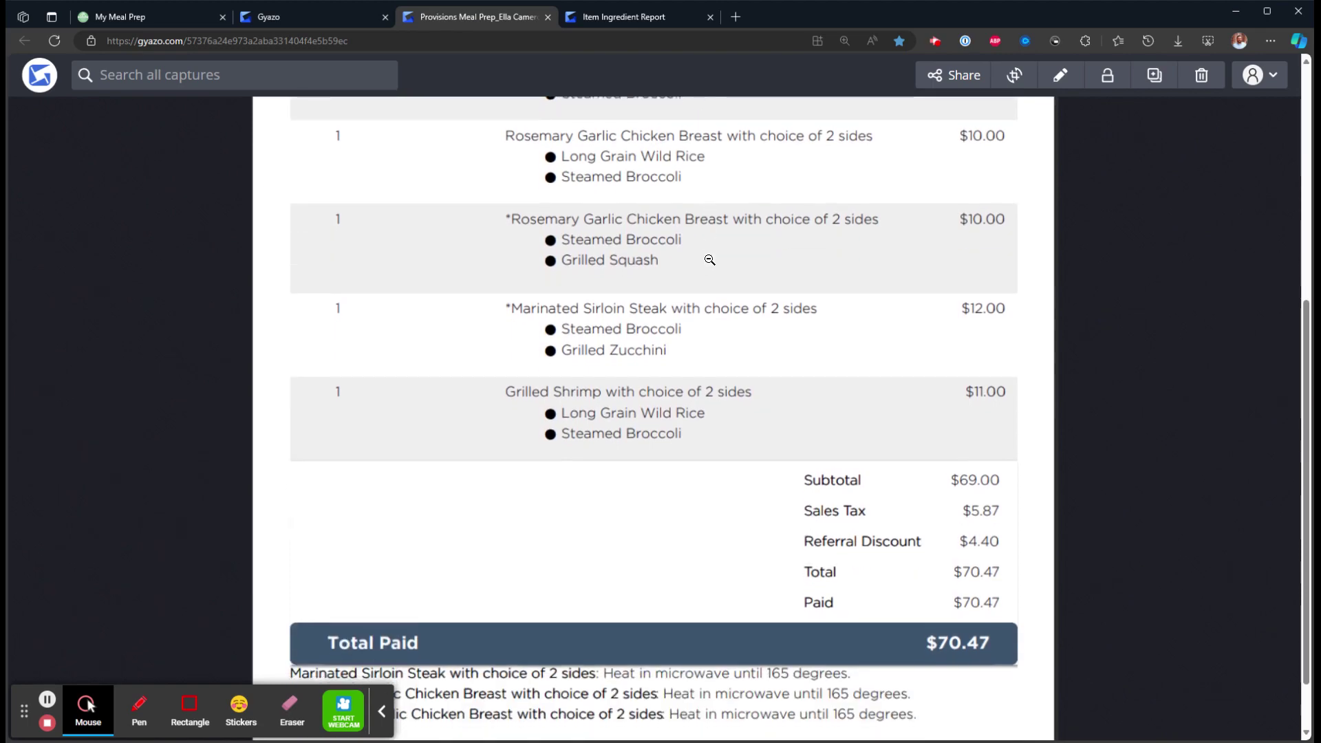
scroll(710, 260, up, 3)
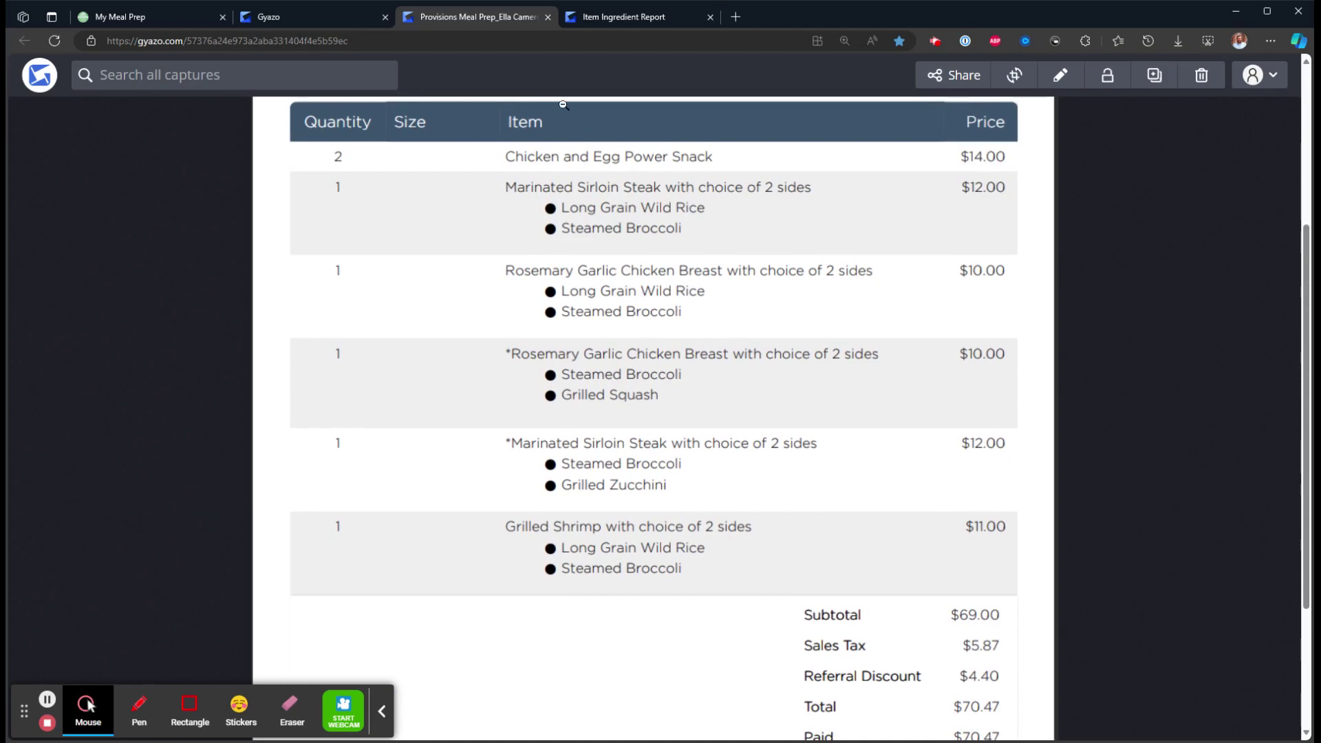
Step: Return to GoPrep and open the label settings for the Item Labels report
key(ctrl+1)
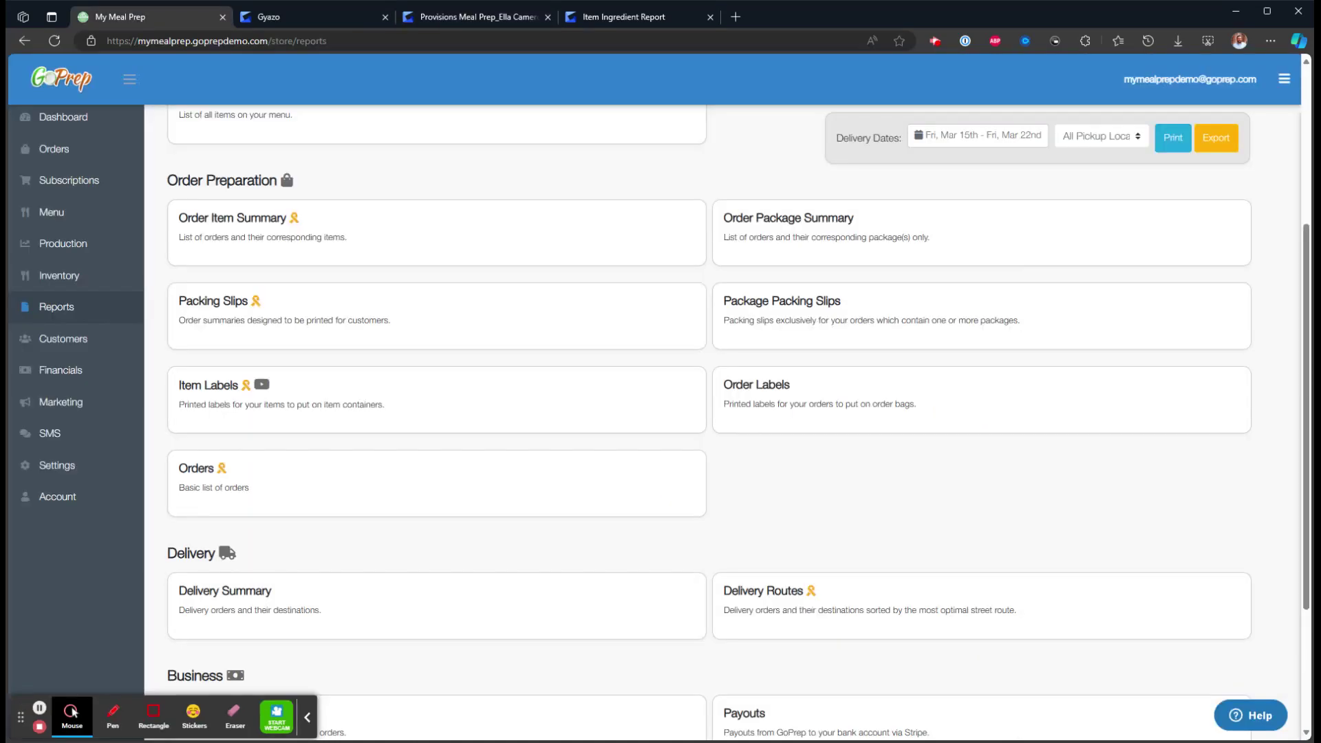
click(413, 406)
click(1167, 138)
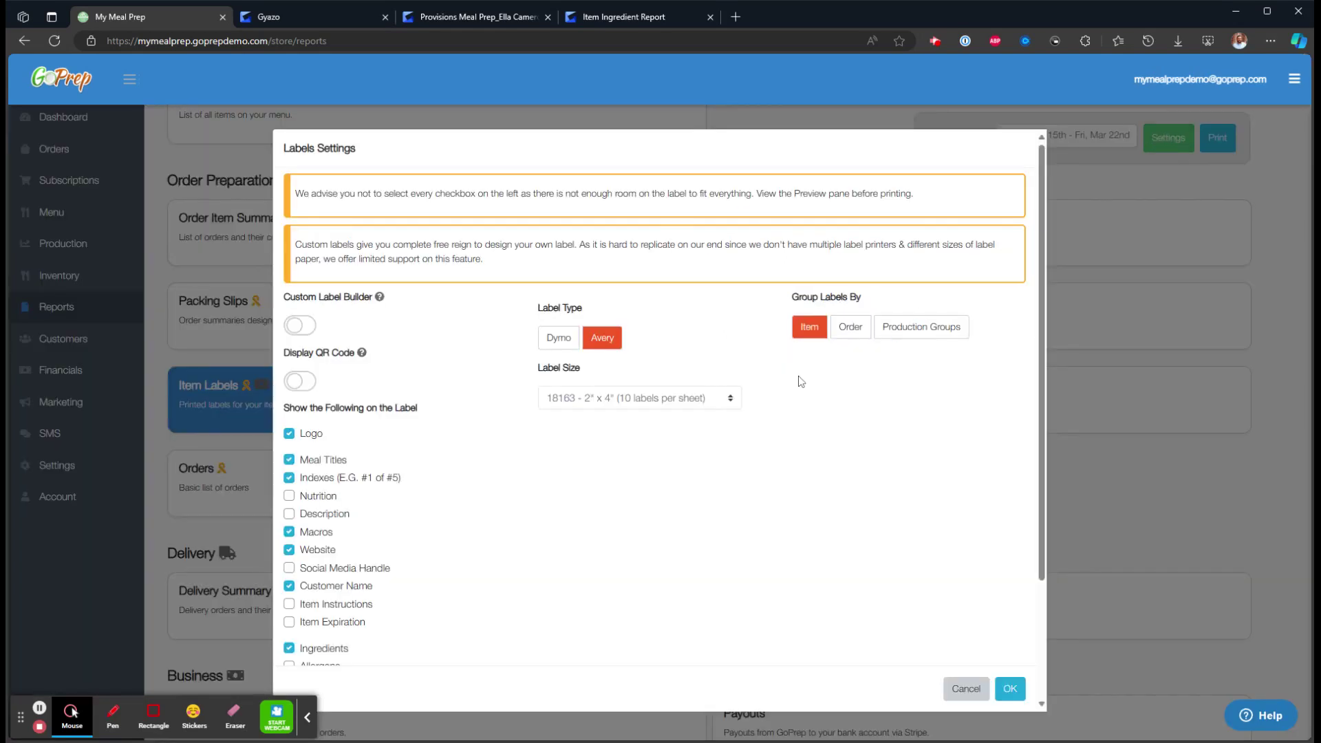
Step: Exclude the website from the item label, keep macros included, and use the Dymo label type
scroll(392, 423, down, 1)
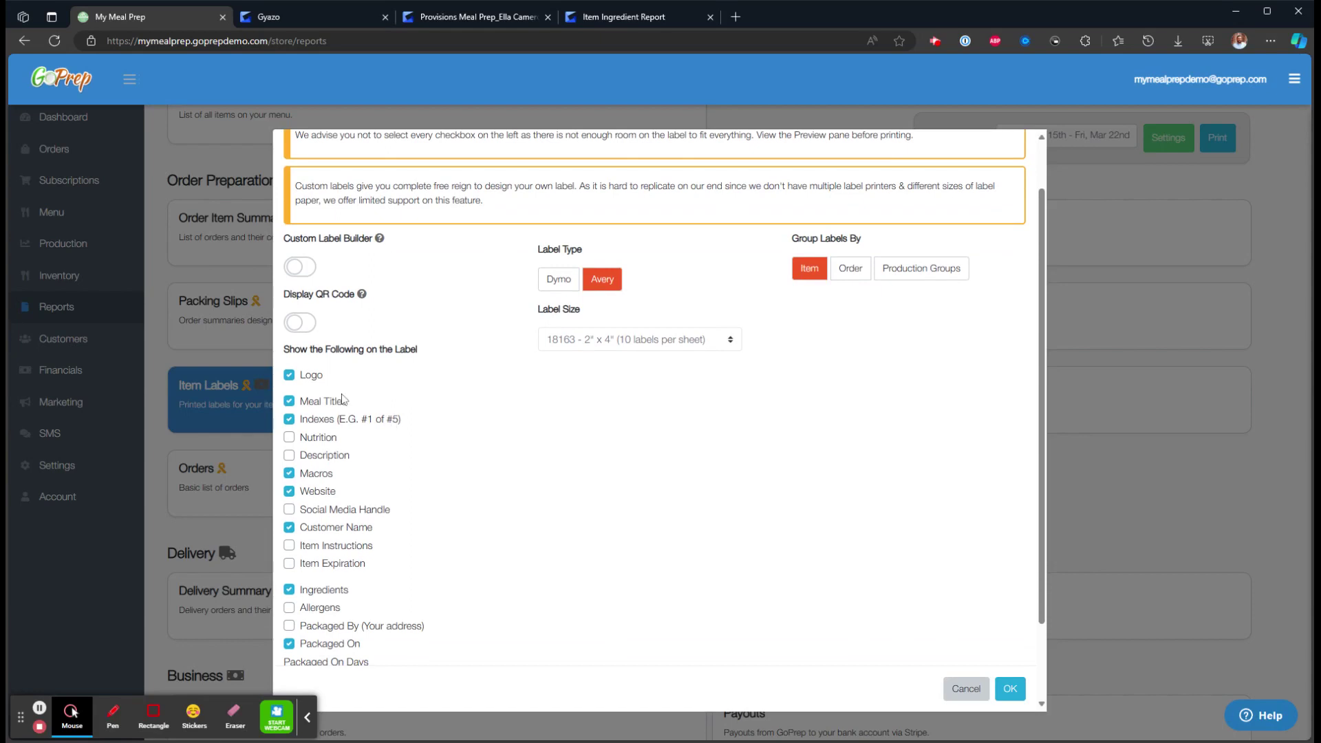
scroll(330, 377, down, 1)
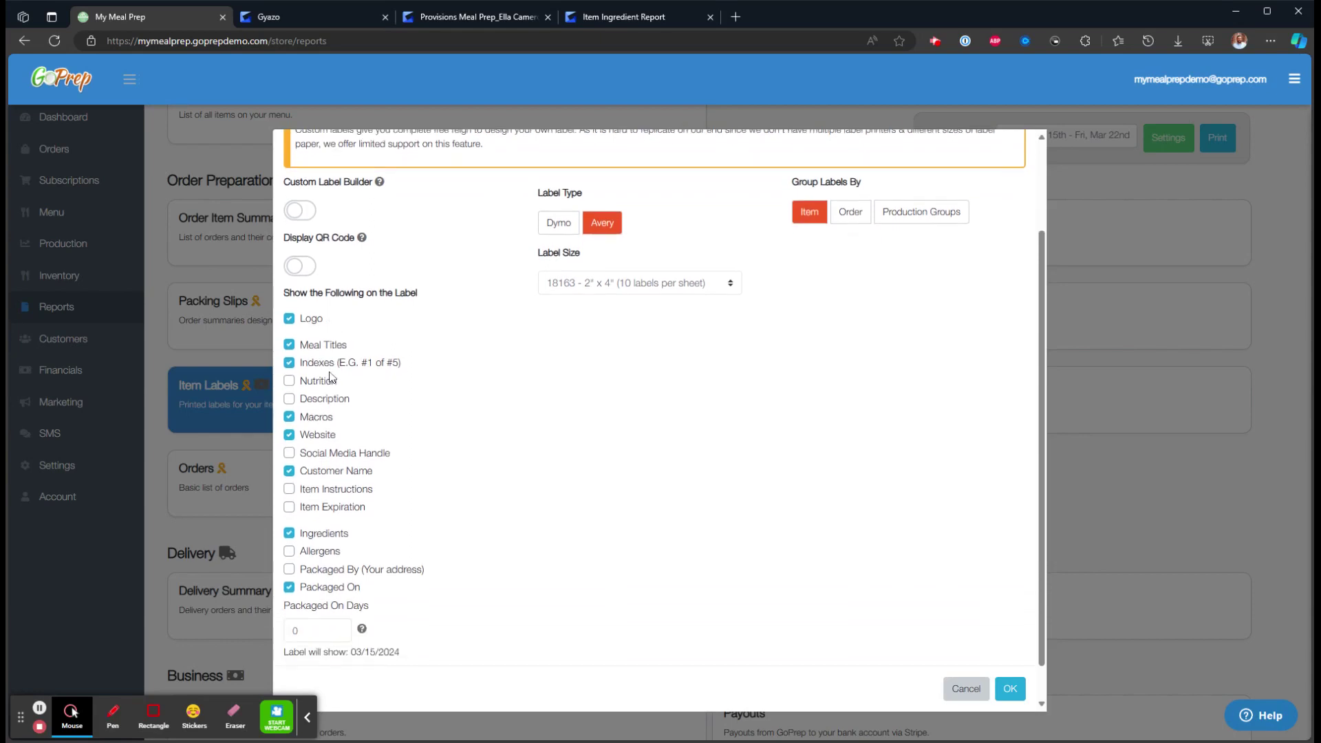
click(317, 417)
click(314, 436)
click(317, 417)
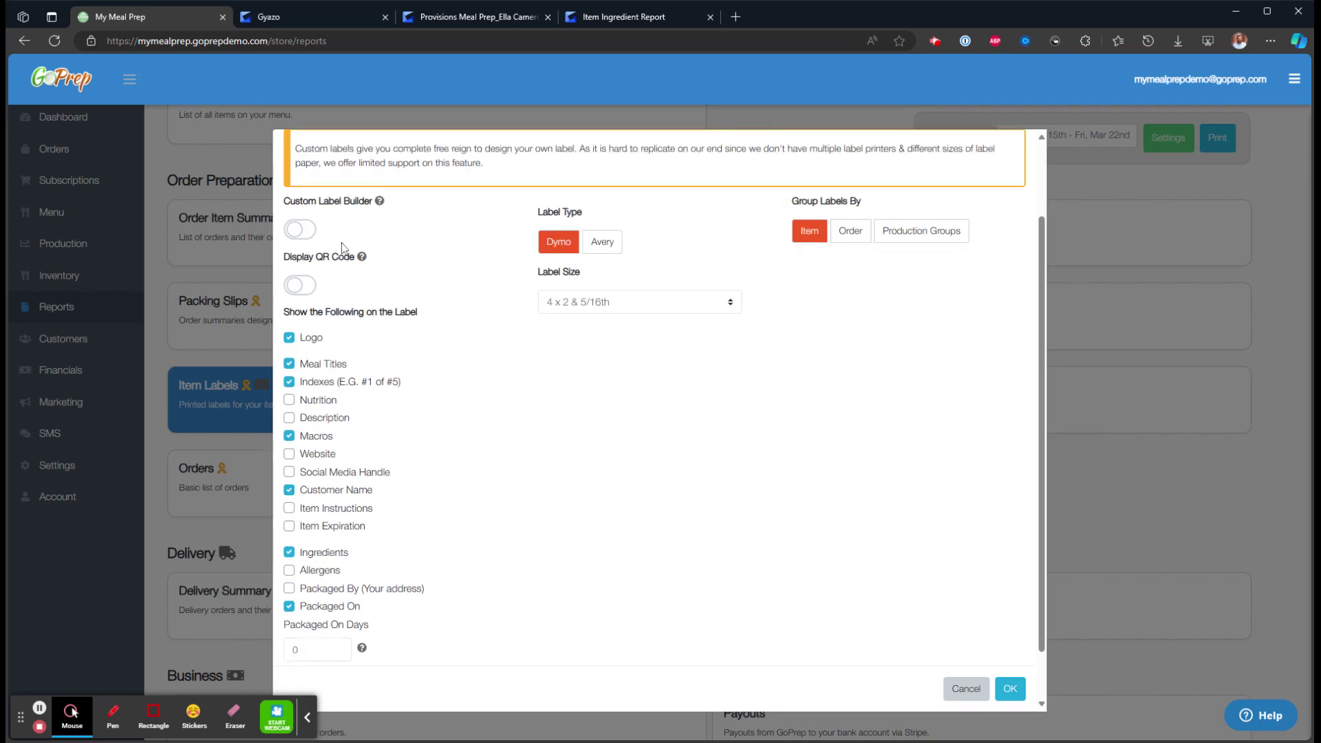
Step: Try out the custom label builder, go through the meal title's text formatting fields, and turn the builder off again
click(296, 232)
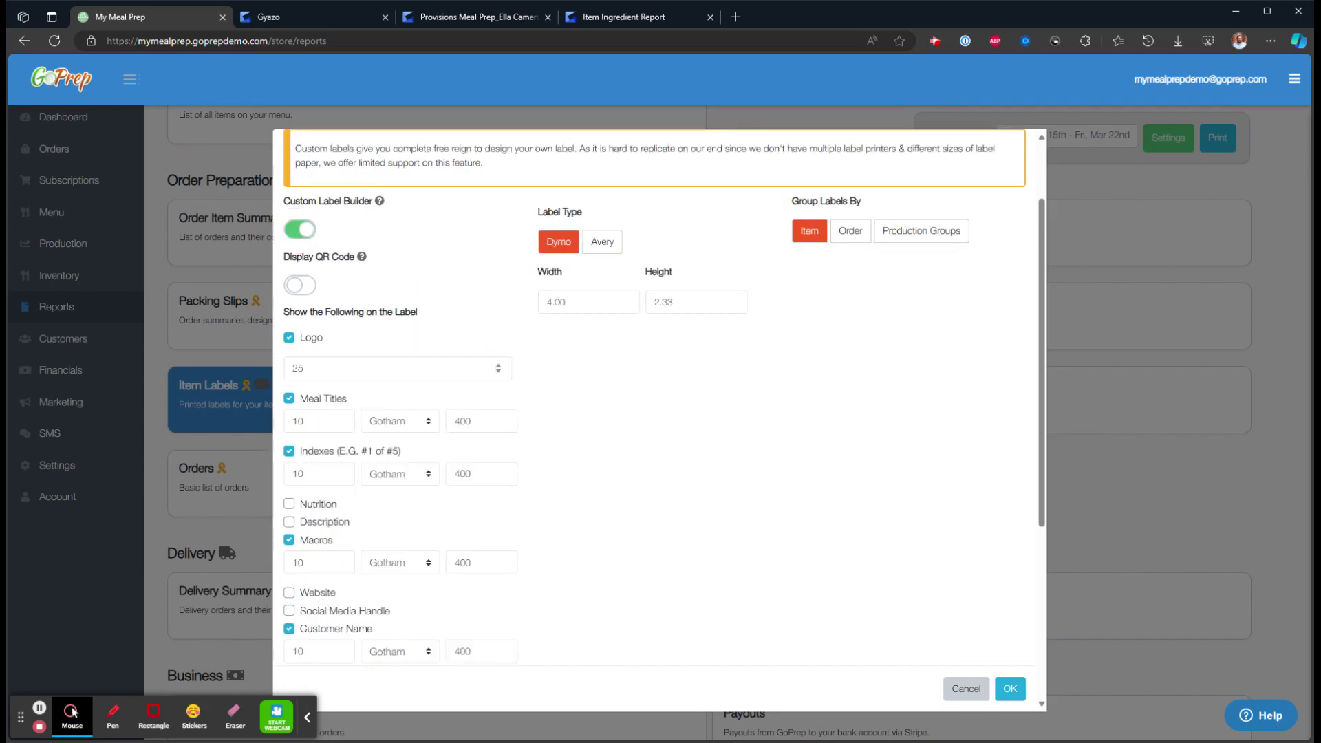
scroll(375, 375, down, 1)
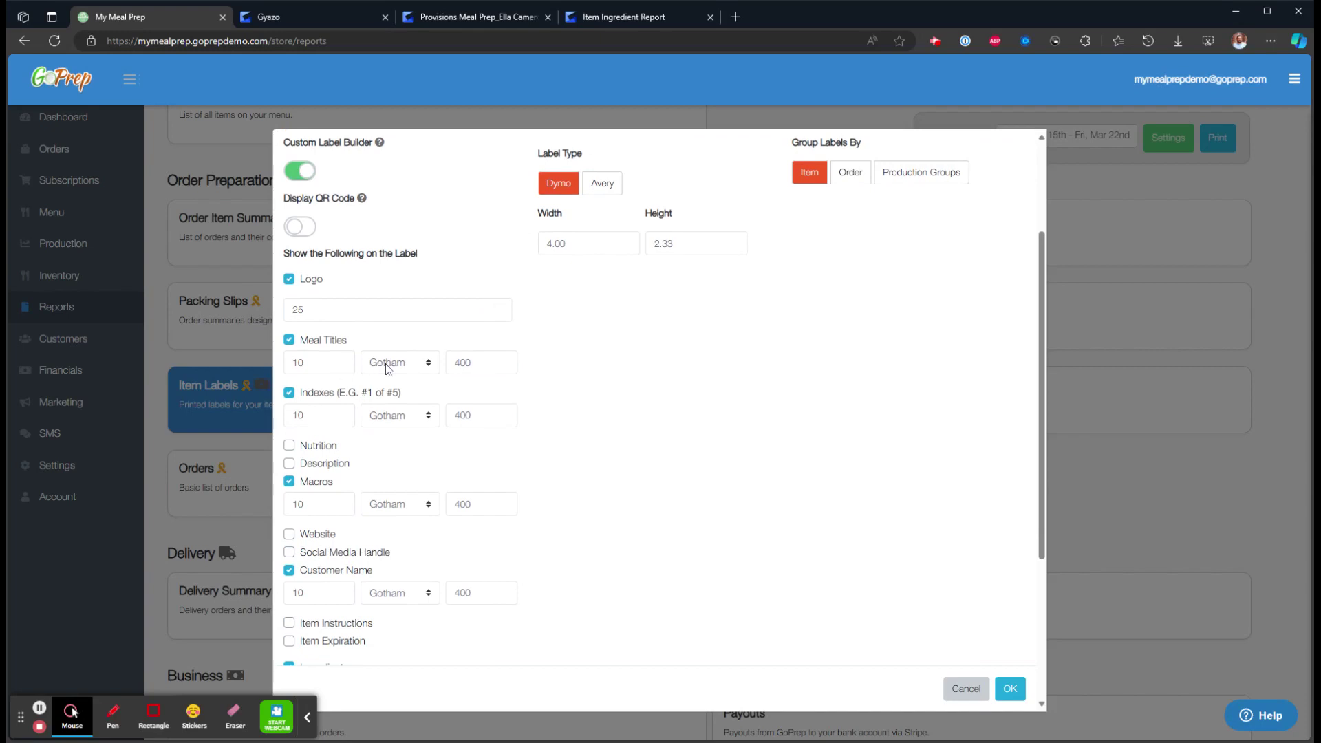
double_click(297, 362)
key(Tab)
key(Tab)
click(699, 383)
click(300, 172)
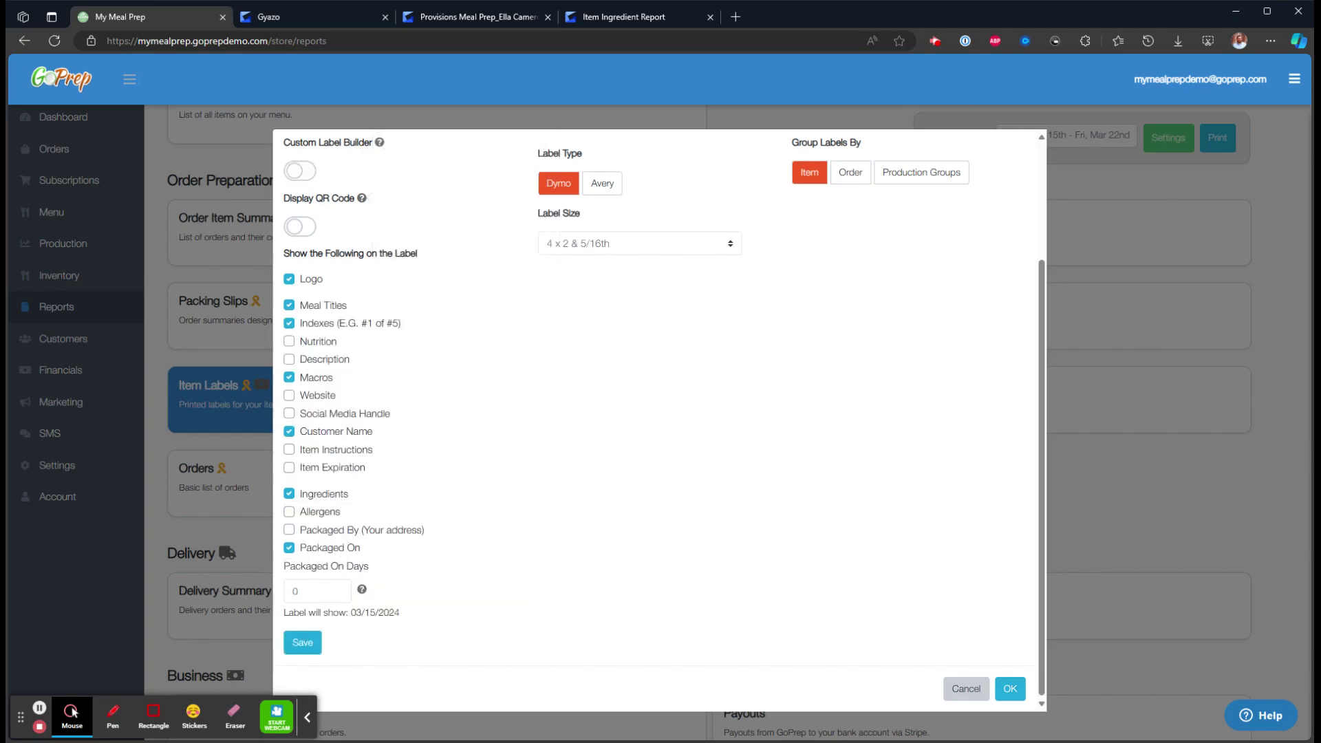
Step: Enable the QR code display on the item labels
drag(286, 200, 350, 201)
click(329, 238)
click(293, 228)
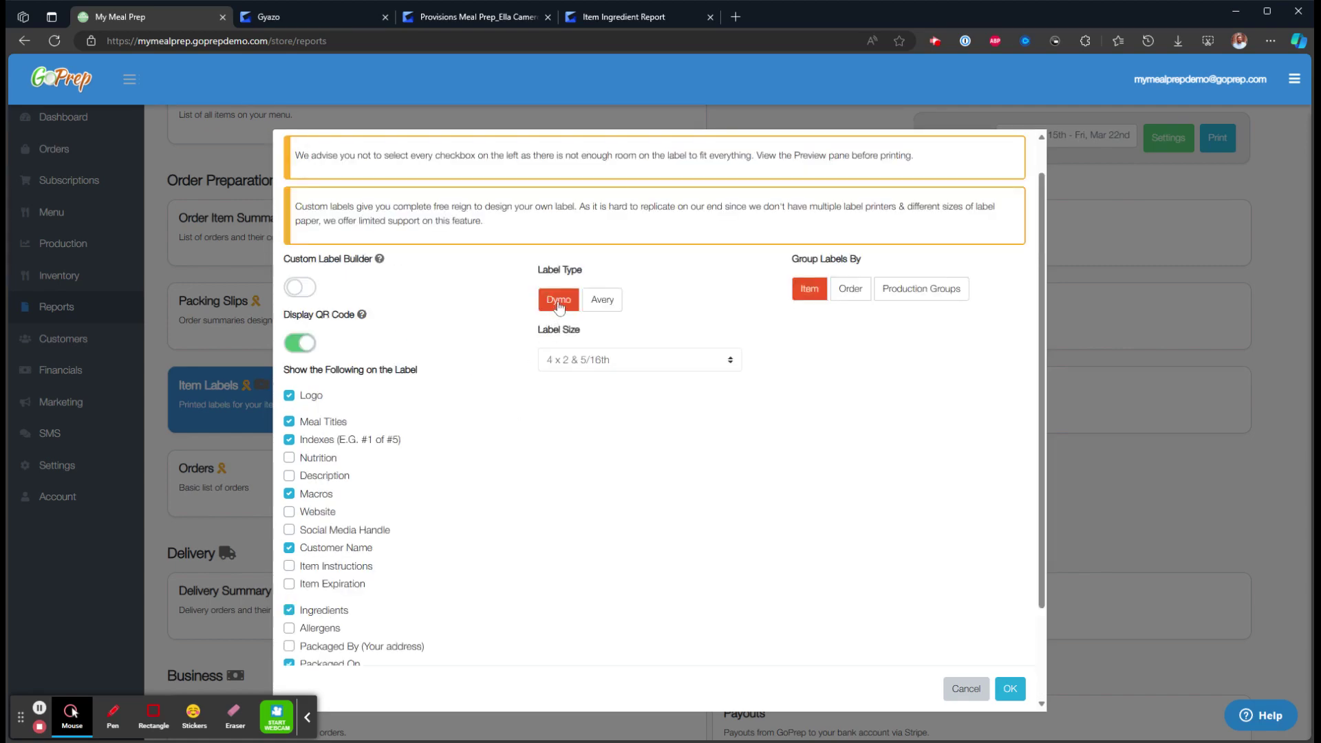
Step: Try the 4 x 2 & 1/8th Dymo label size and set the label size to 6 X 4
click(568, 359)
click(584, 411)
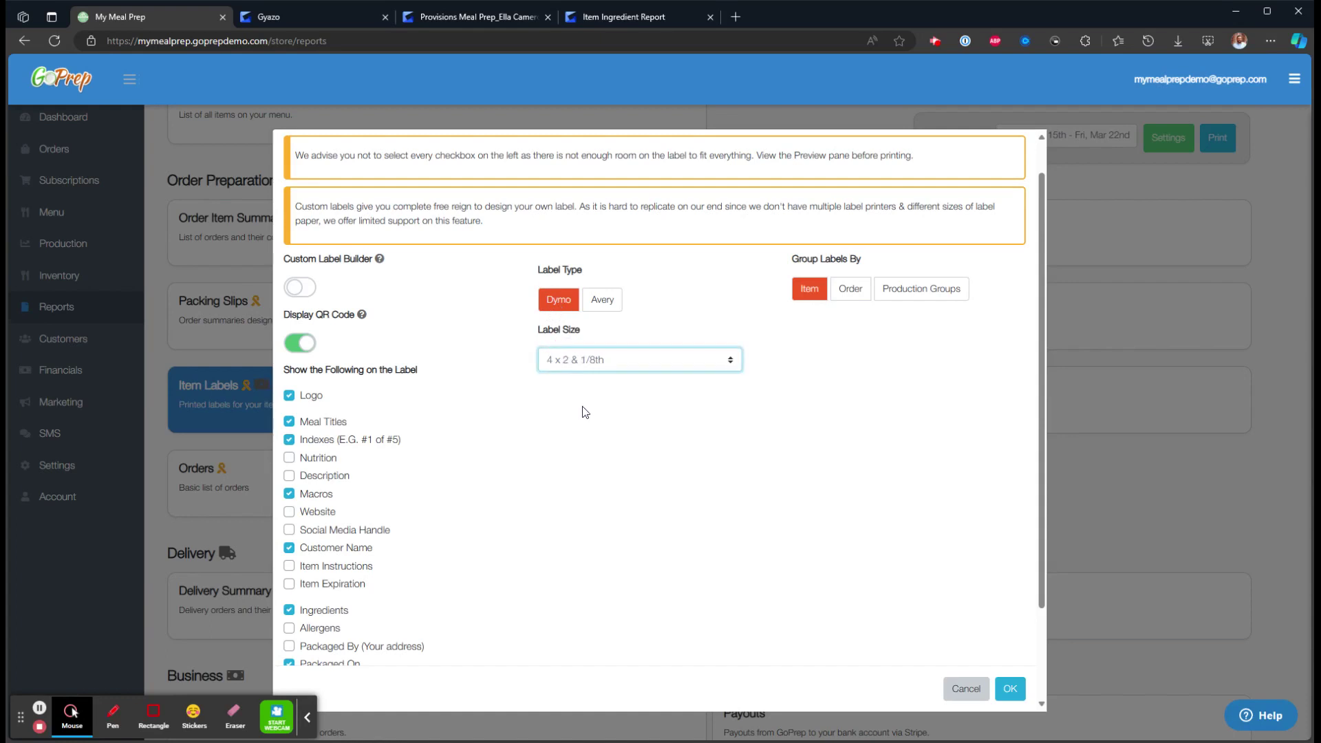
click(588, 369)
click(584, 422)
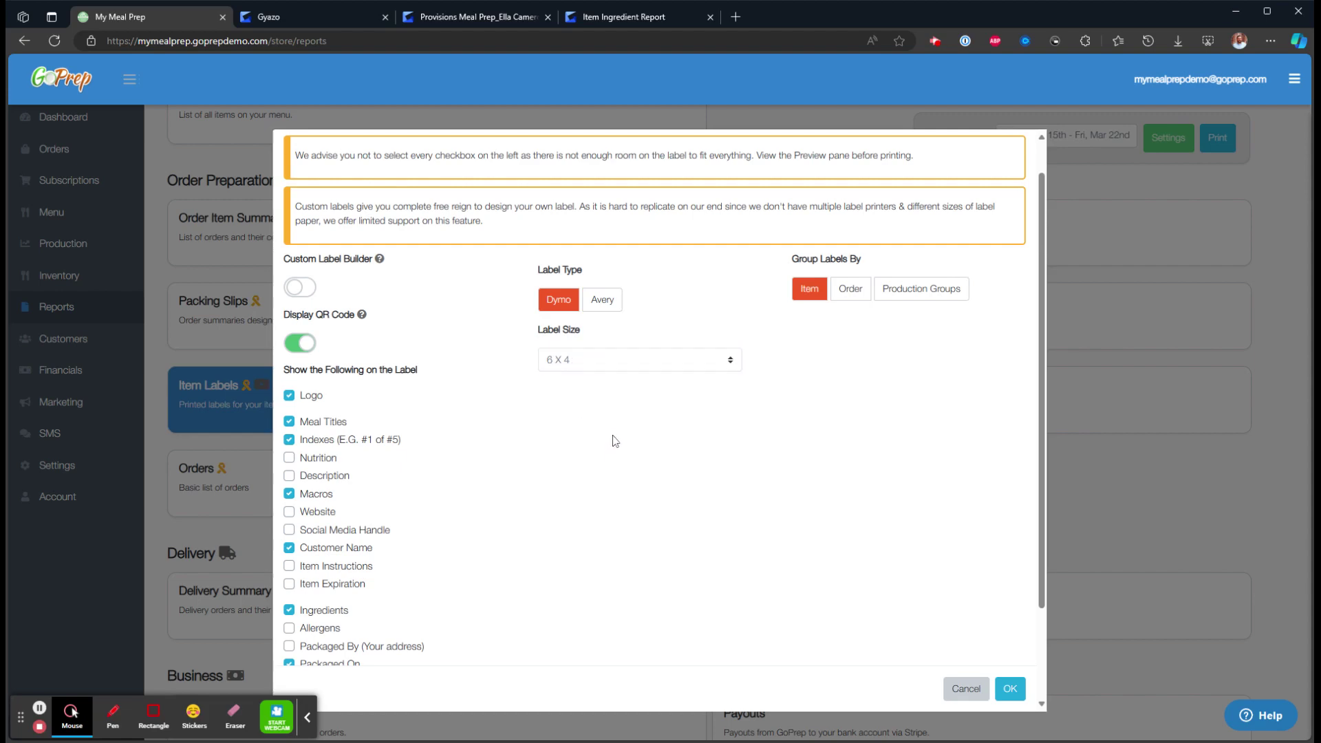
Step: Switch the item label type to Avery and set the label size to 18163 - 2" x 4" (10 labels per sheet)
click(603, 300)
click(589, 361)
click(586, 387)
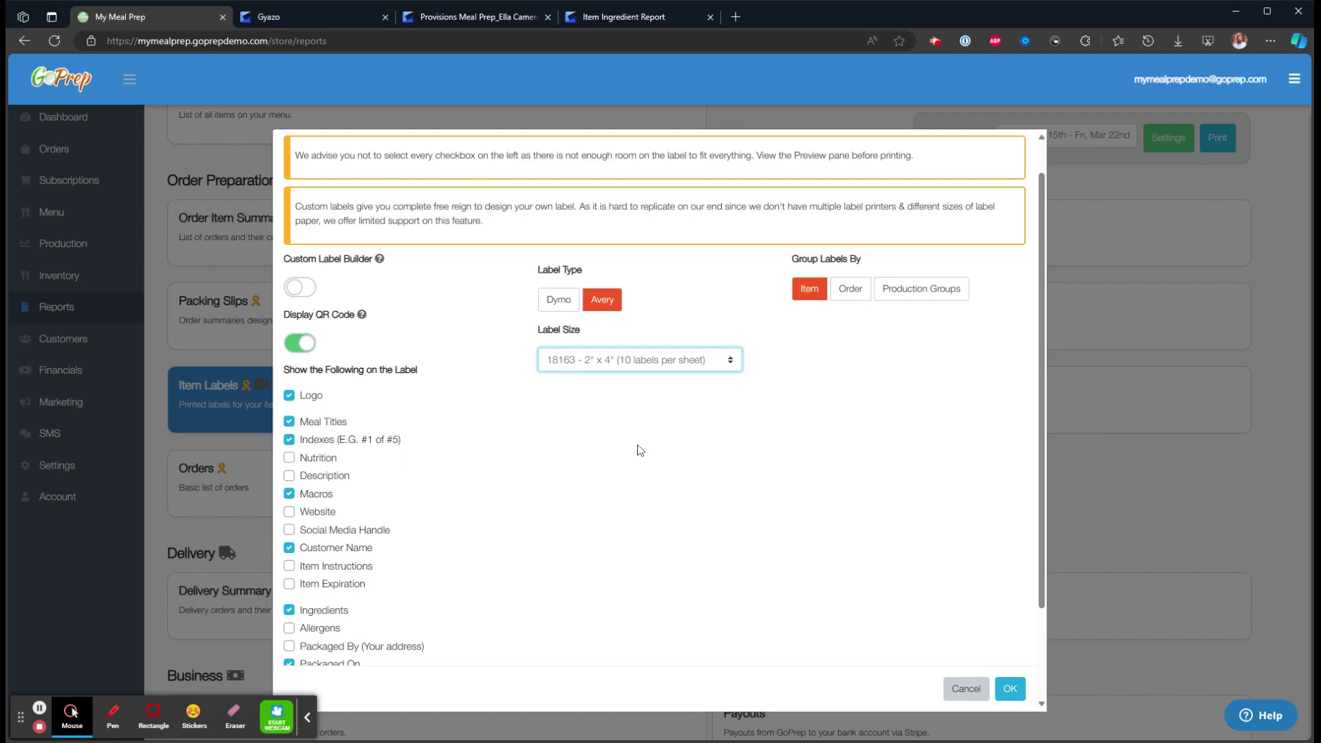
Step: Examine the sample item labels with nutrition facts in the Gyazo capture, and return to the GoPrep reports page
click(311, 8)
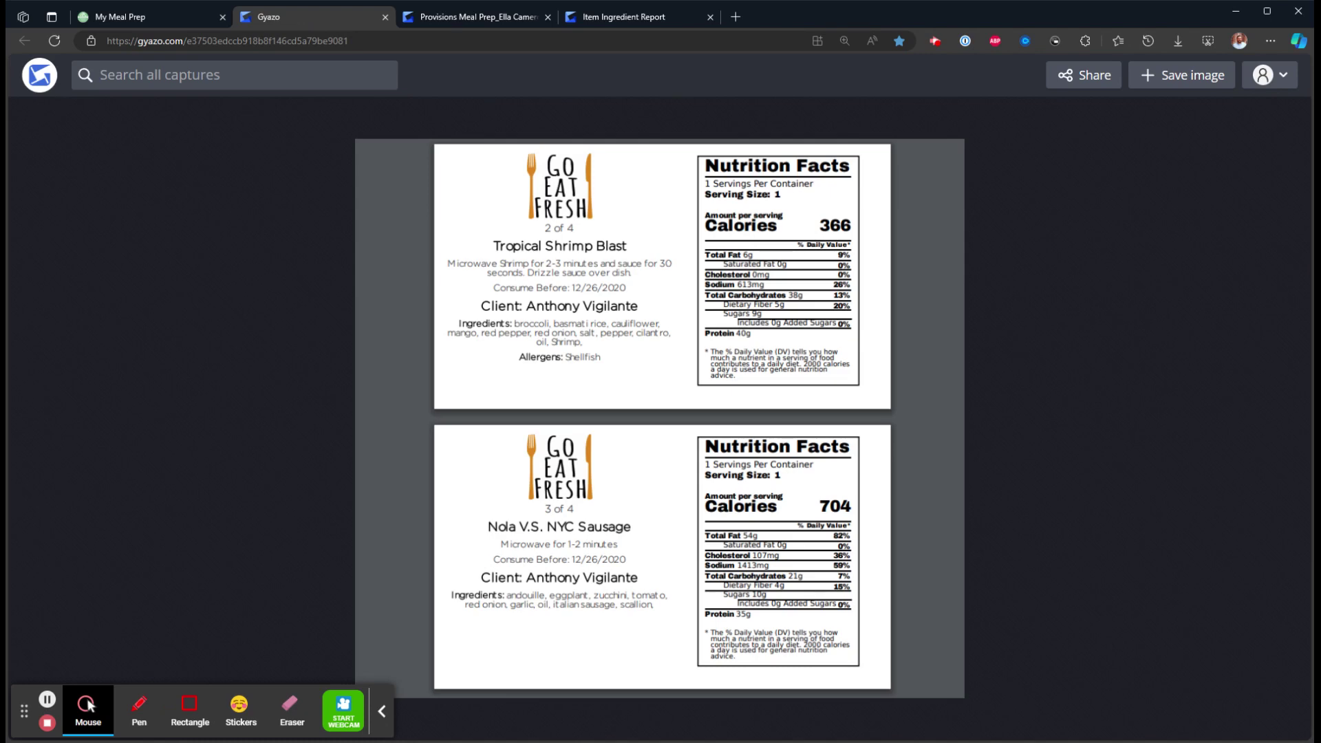
key(ctrl+shift+Tab)
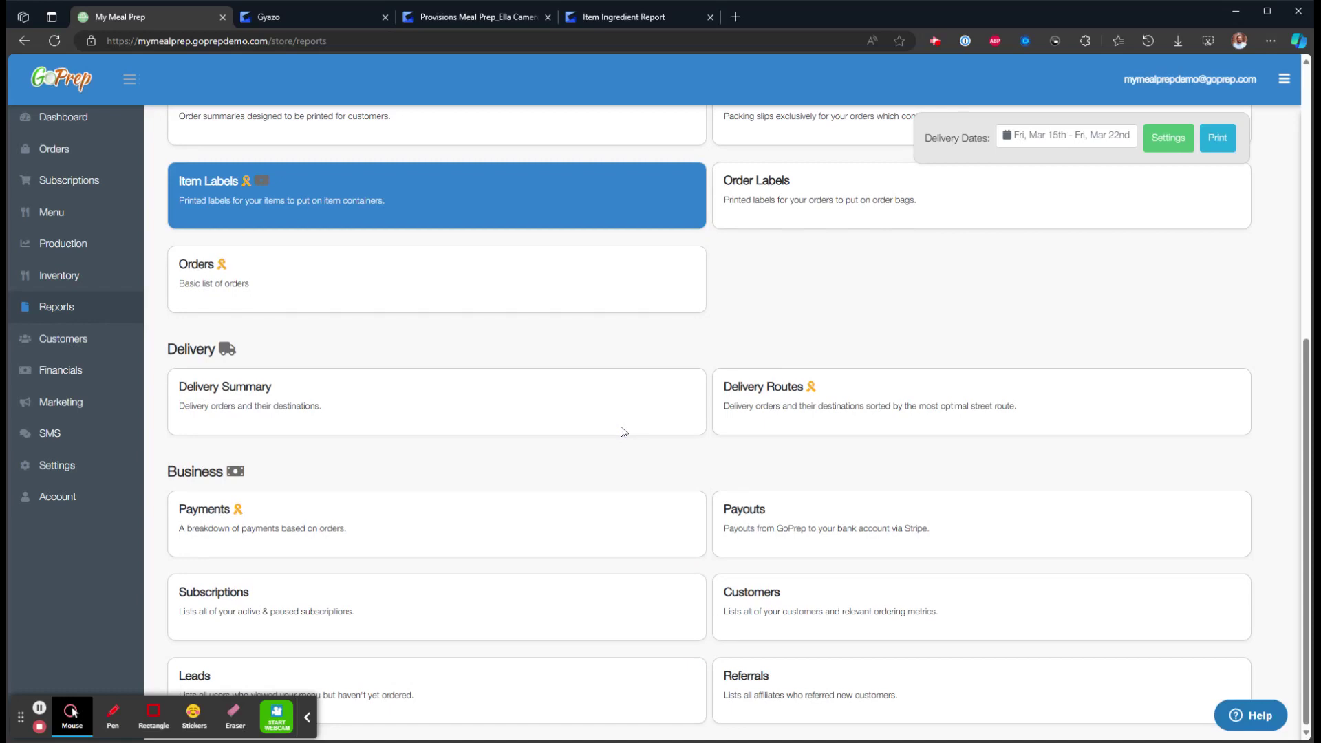
Step: Select the Delivery Summary and Delivery Routes reports, and review the printed delivery summary PDF
click(546, 417)
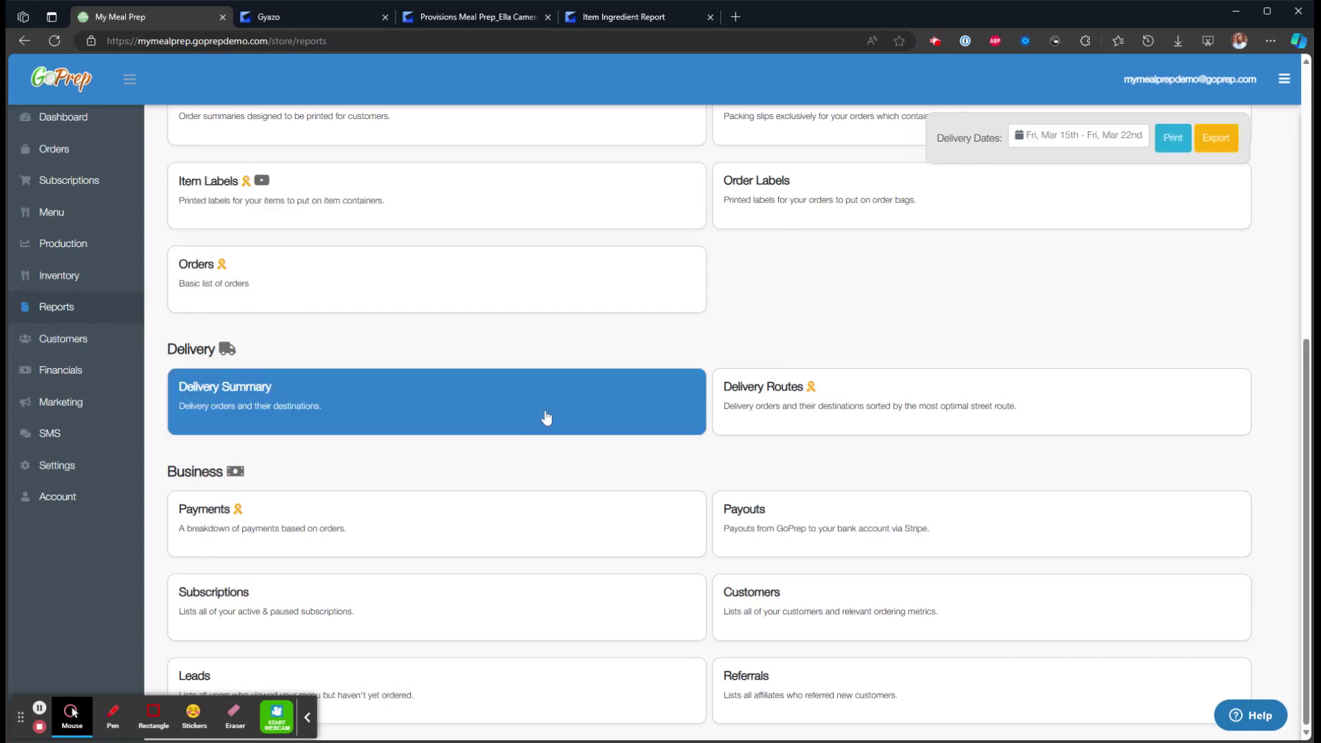
click(939, 414)
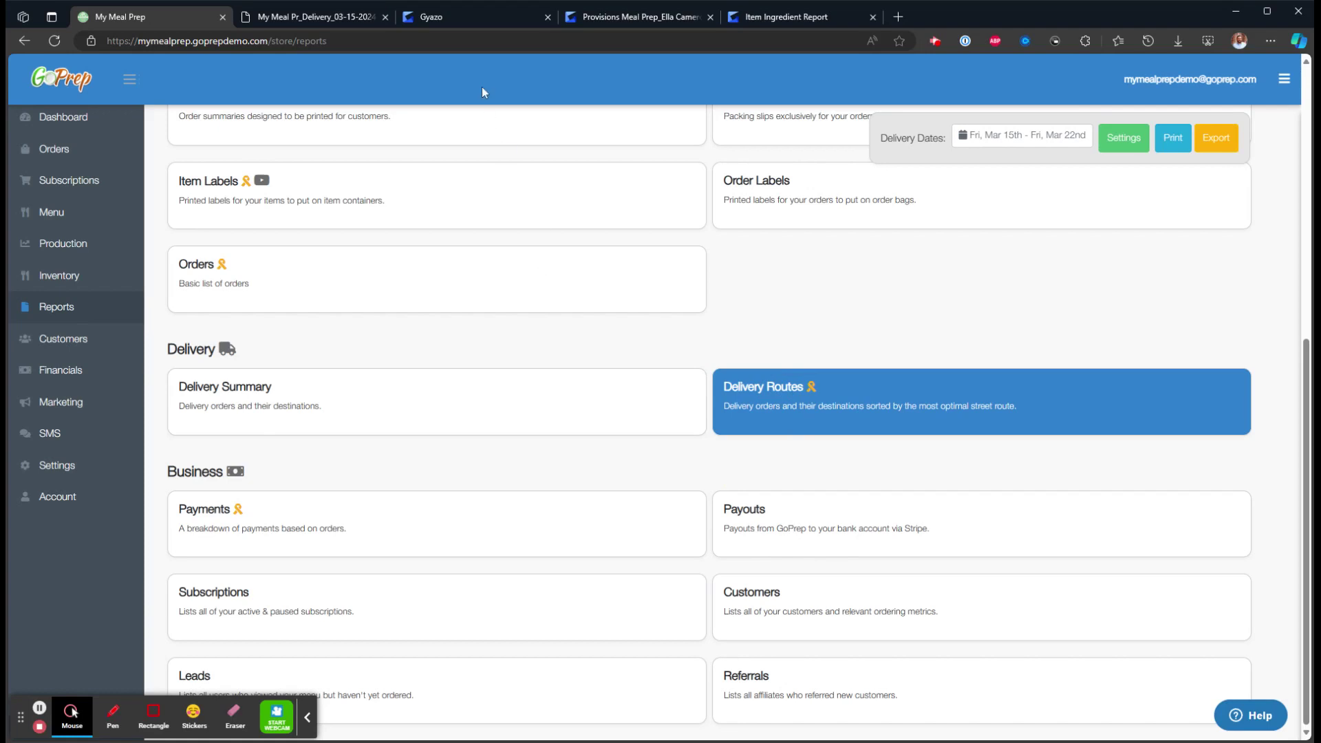
click(322, 22)
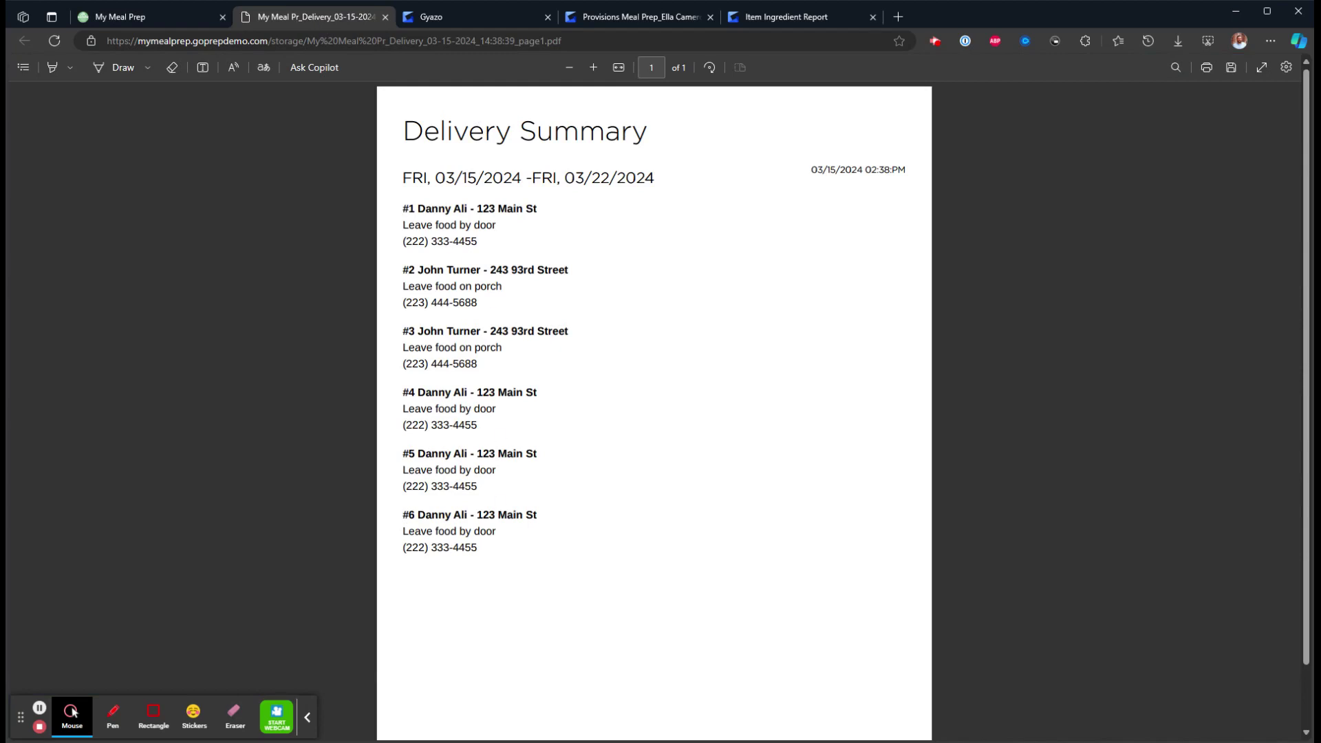
key(ctrl+shift+Tab)
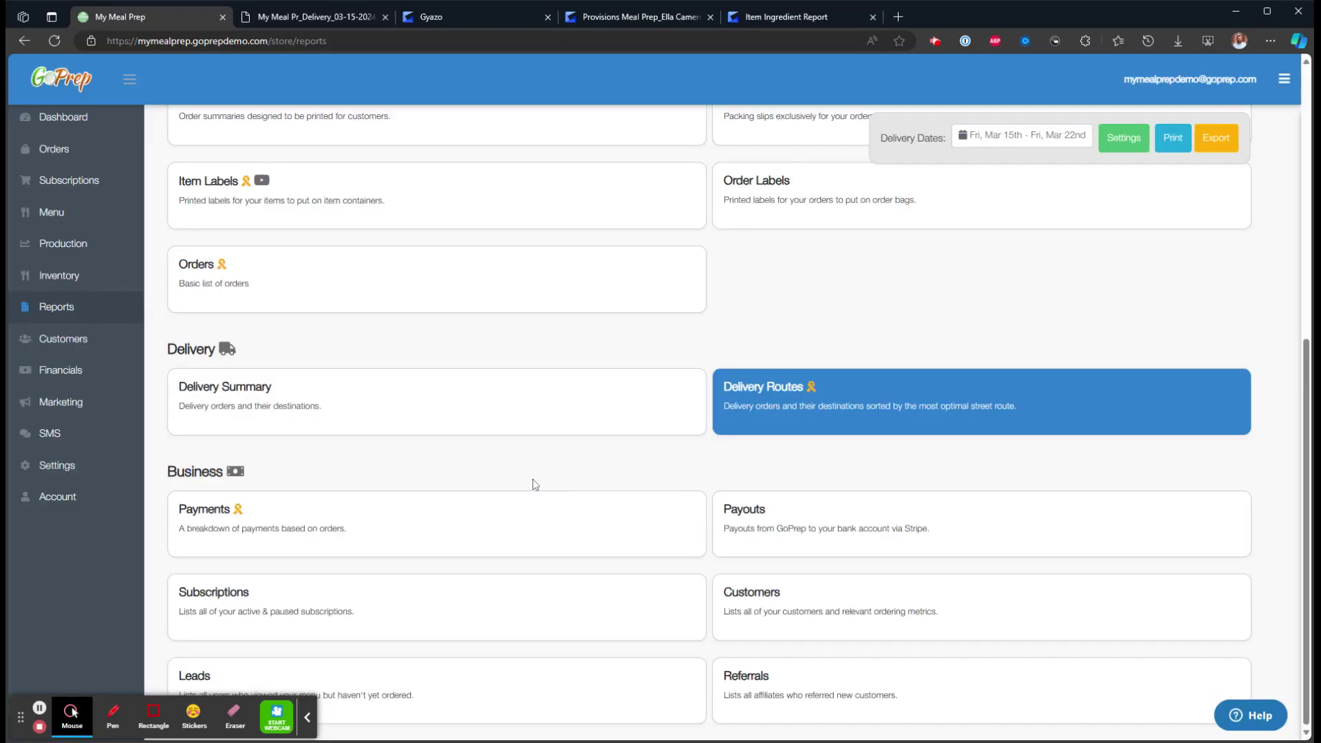
Step: Go to the Orders page and check the export options for the orders list
scroll(533, 481, up, 7)
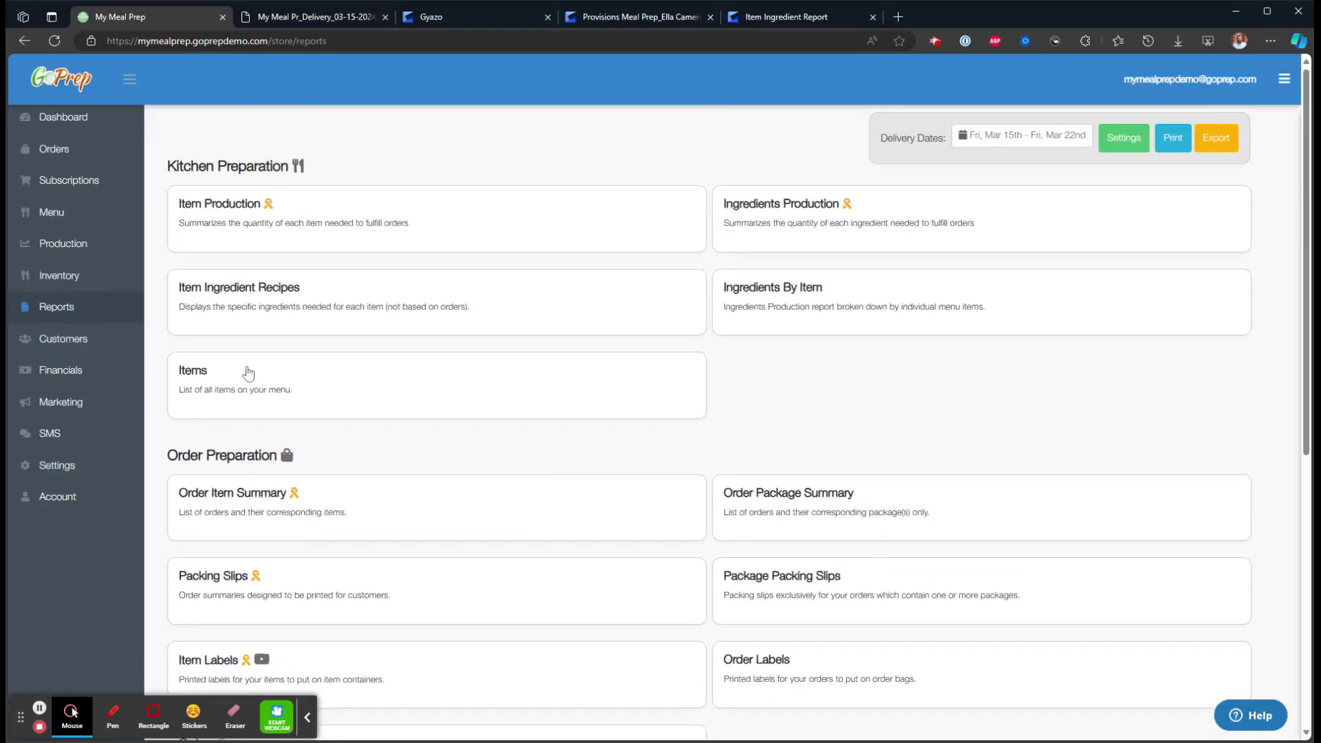
click(55, 149)
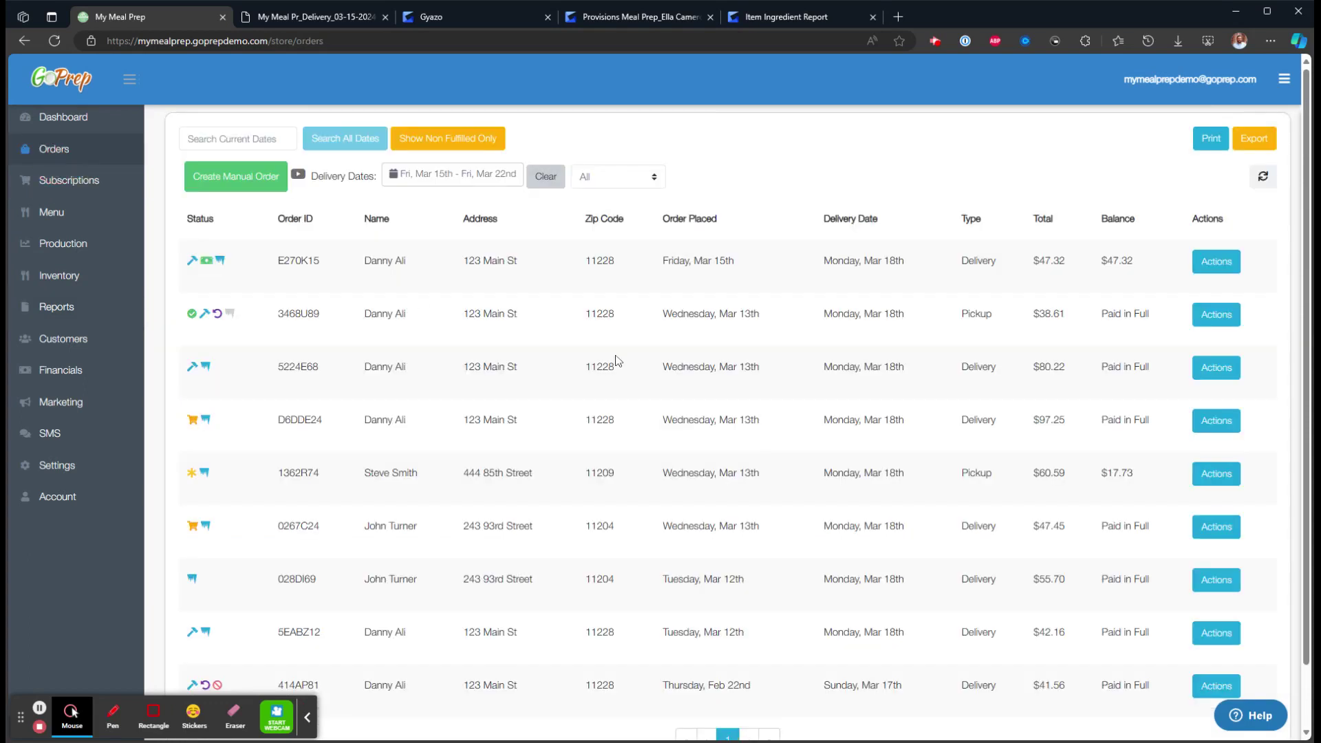
click(1254, 140)
click(886, 150)
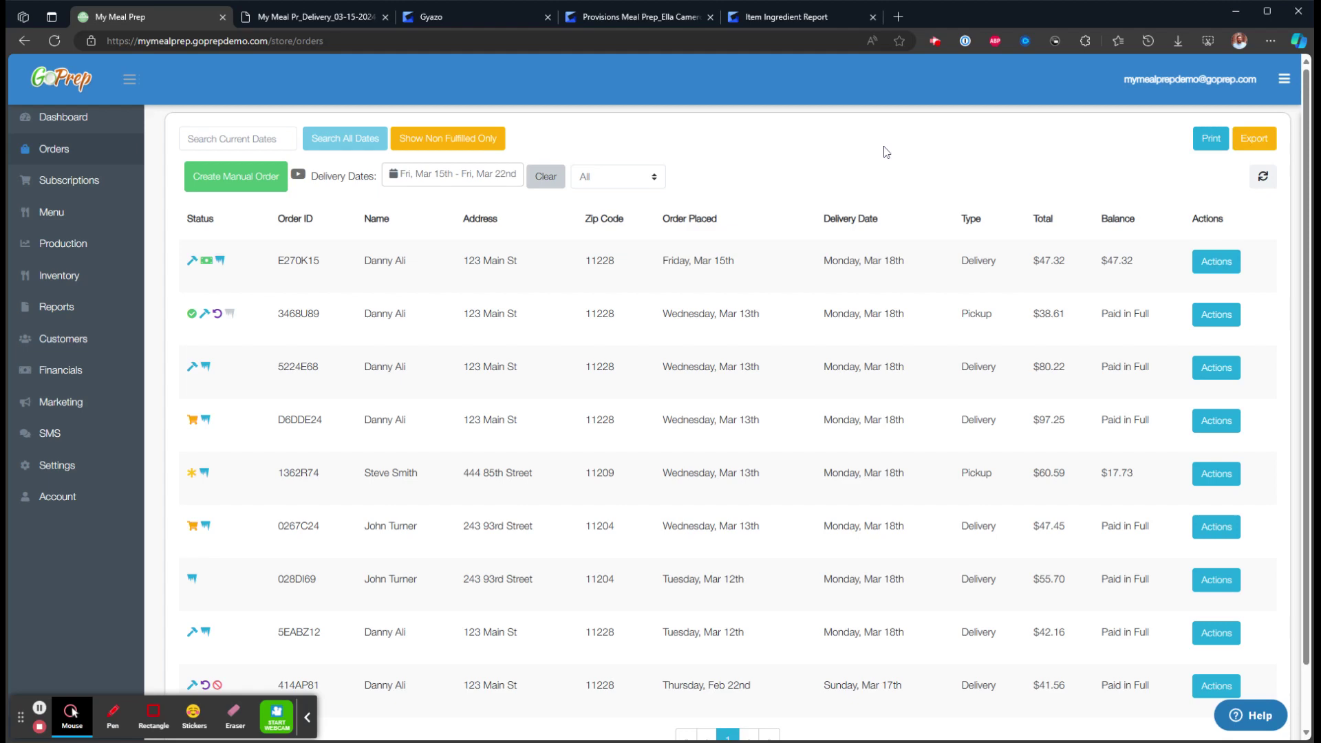